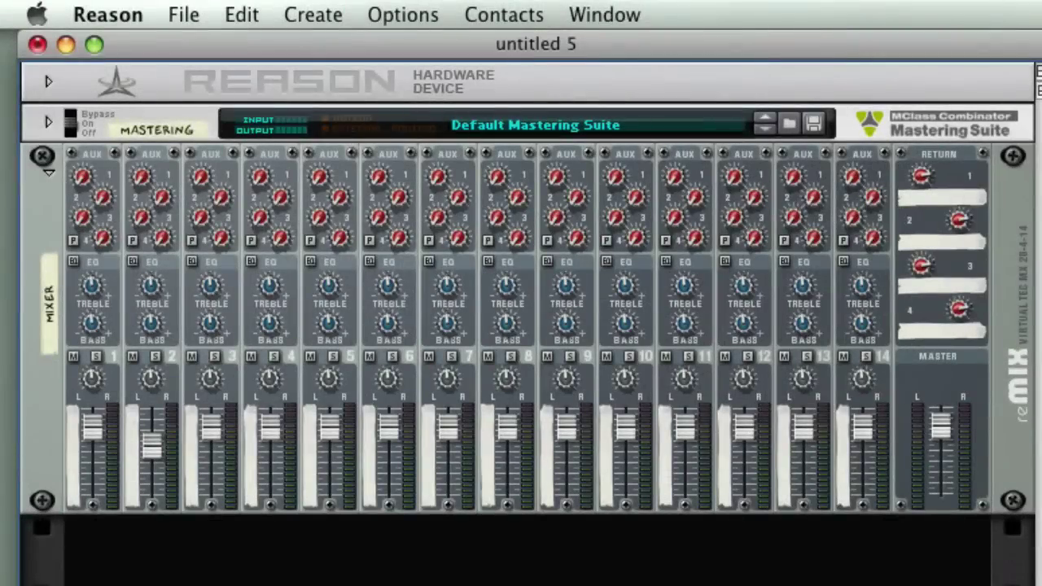
Create a Combinator from the factory 777.cmb patch in Misc Guitar and Plucked
click(324, 16)
click(318, 47)
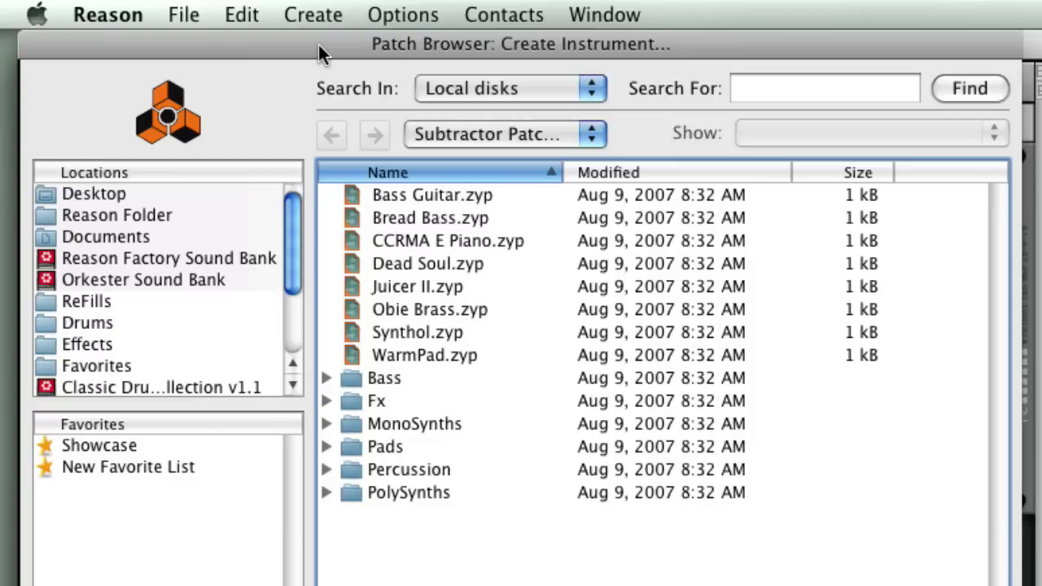
click(146, 257)
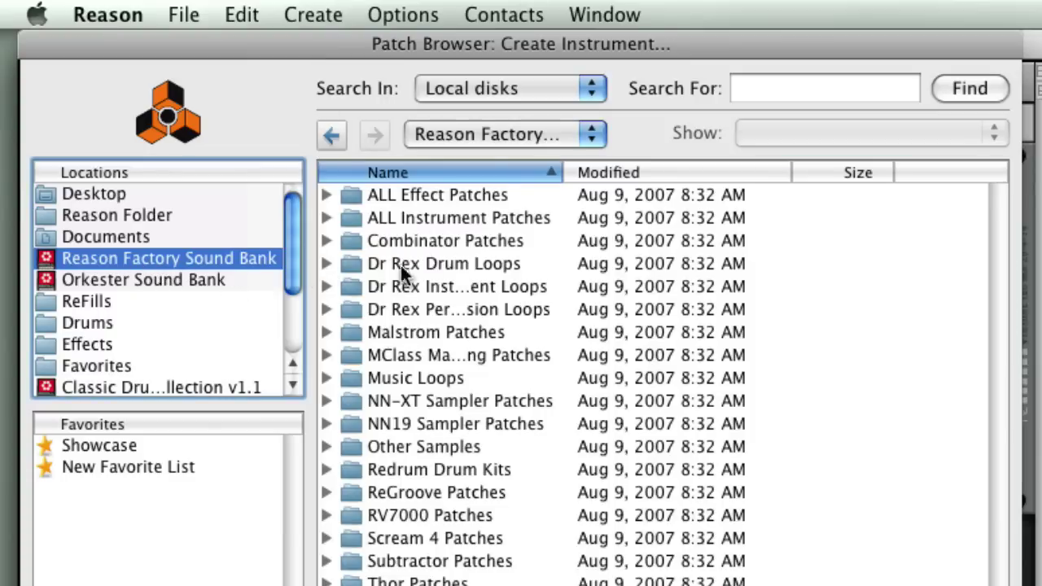
double_click(429, 241)
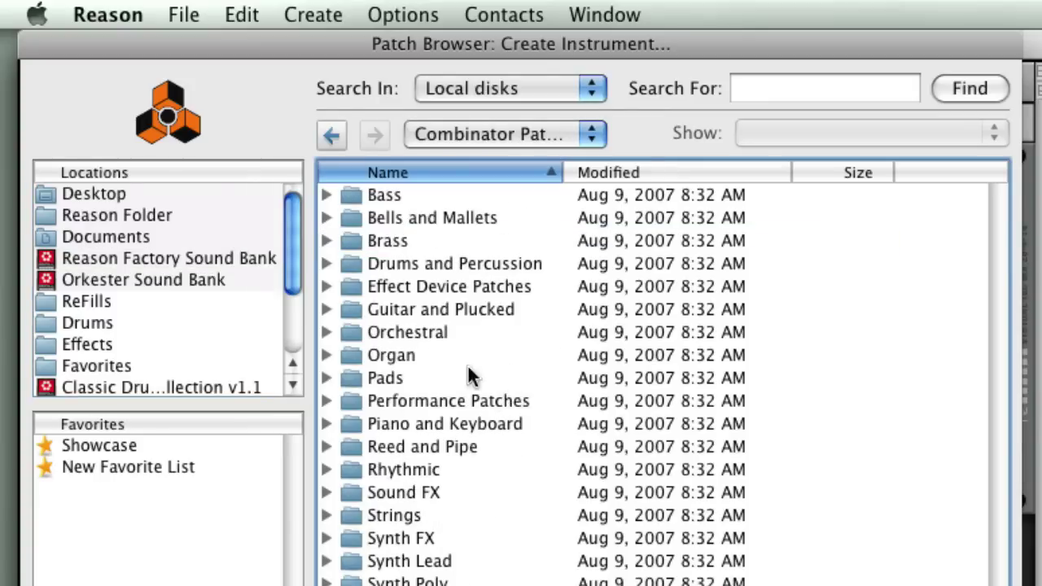
double_click(475, 310)
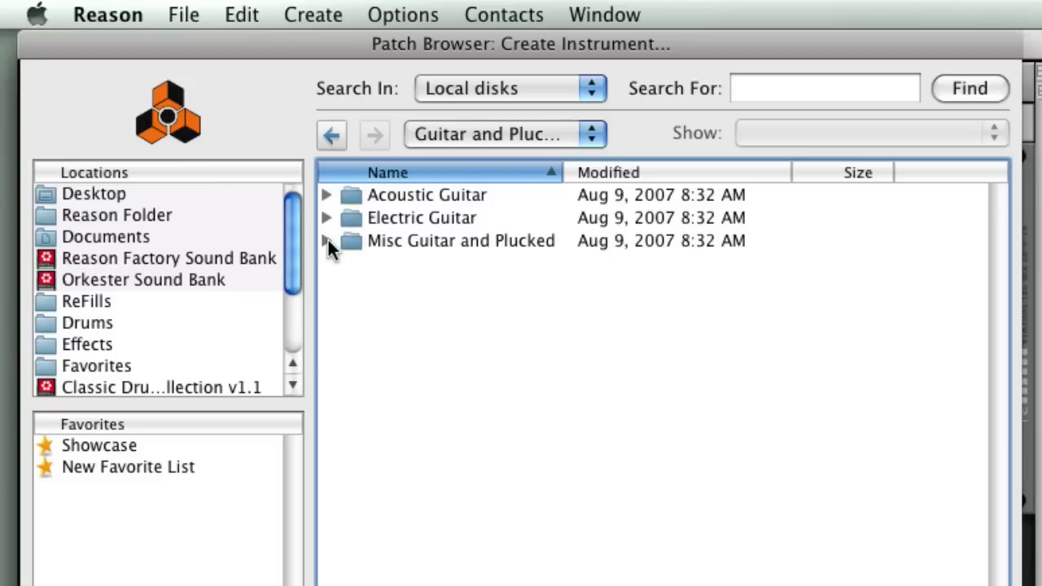
click(325, 241)
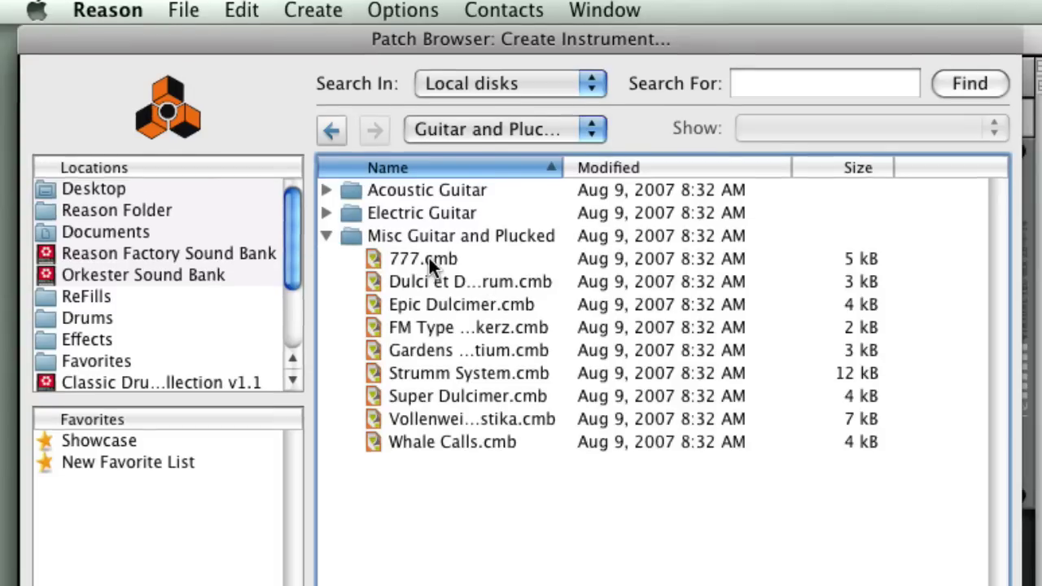
double_click(430, 263)
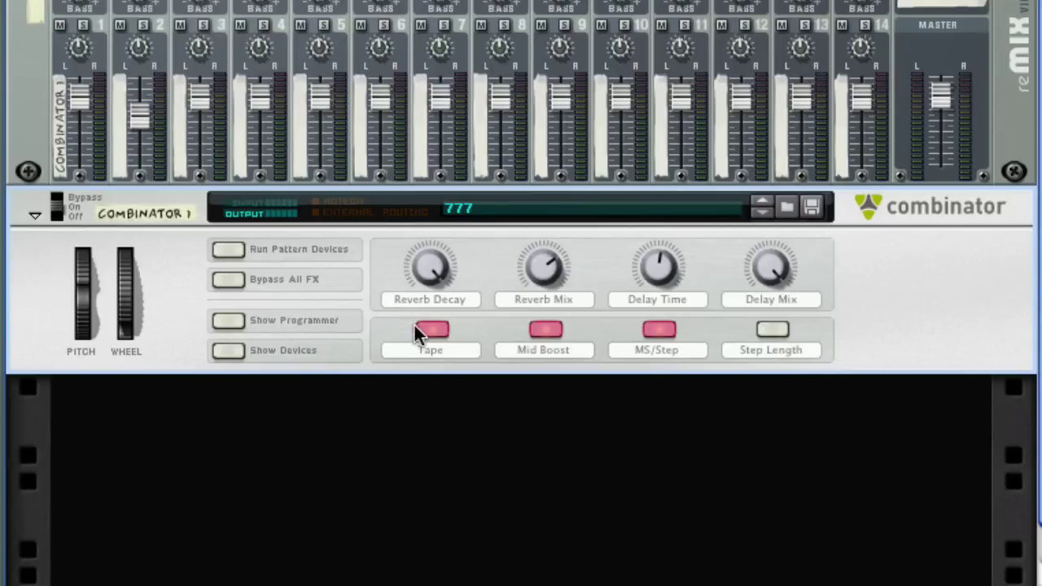
Show the 777 programmer, inspect the Line Mixer and Chorus/Flanger routings, then reveal its devices
click(228, 320)
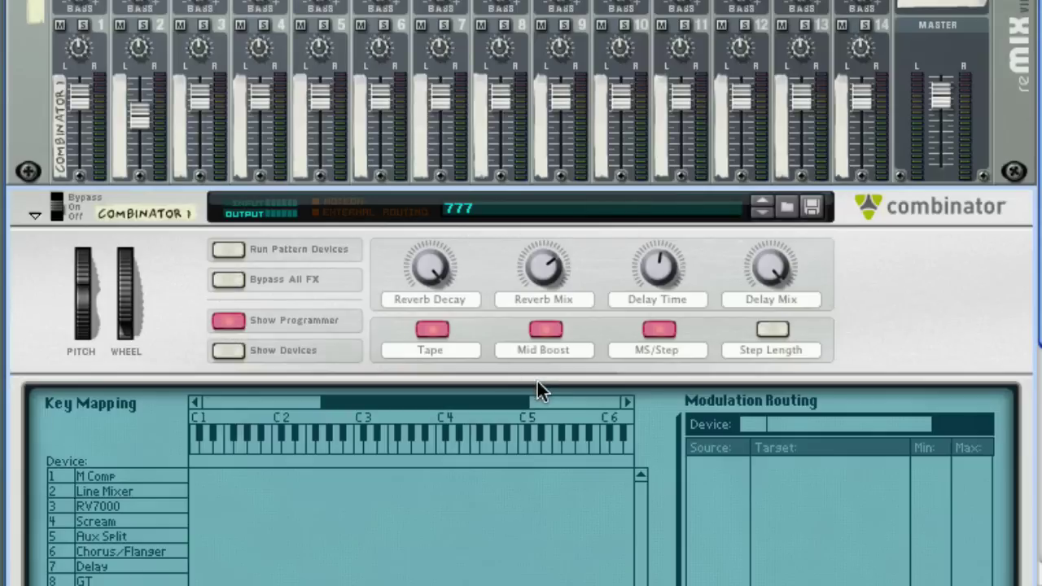
scroll(537, 382, down, 5)
click(133, 175)
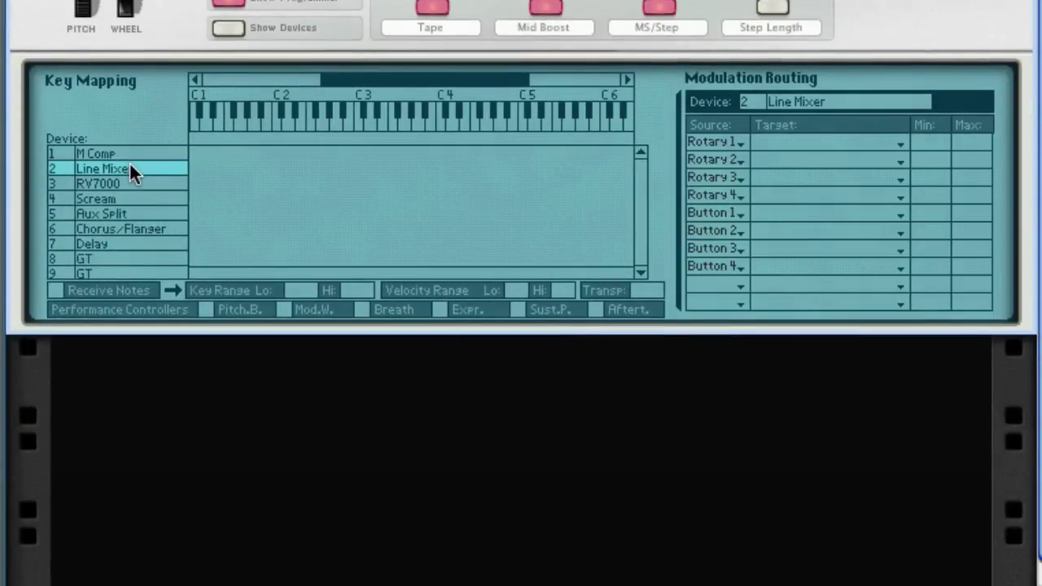
click(158, 229)
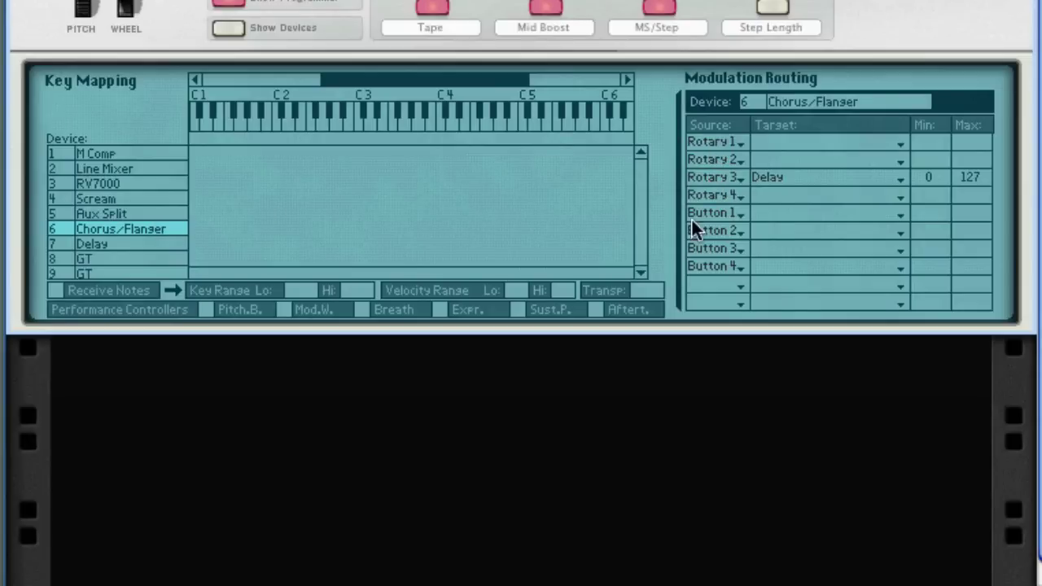
click(233, 26)
Expand the NN-XT Remote Editor further down the rack to view its bottleneck-guitar sample zones
scroll(425, 302, down, 3)
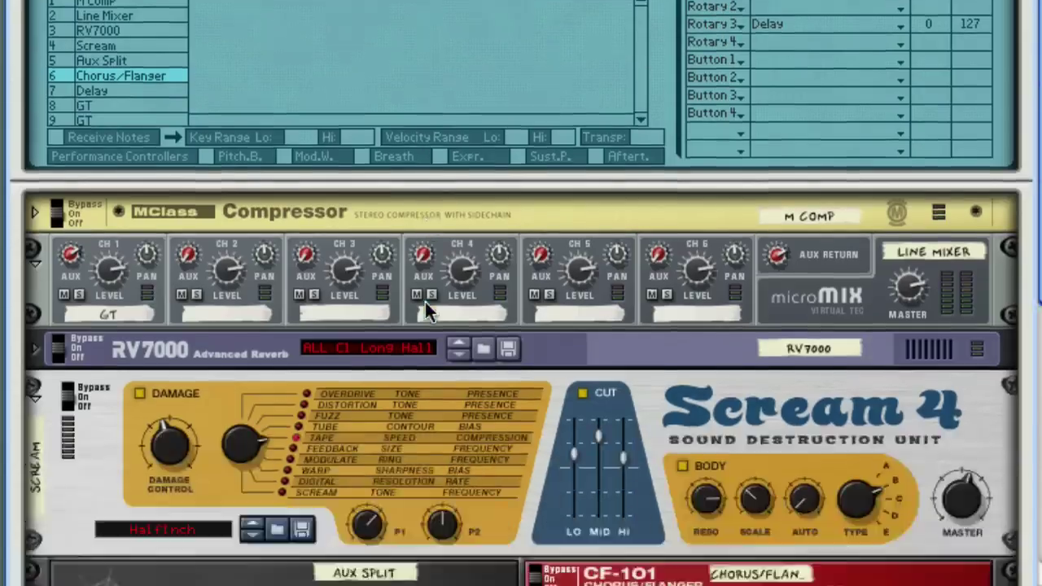
scroll(425, 301, down, 10)
scroll(424, 303, up, 3)
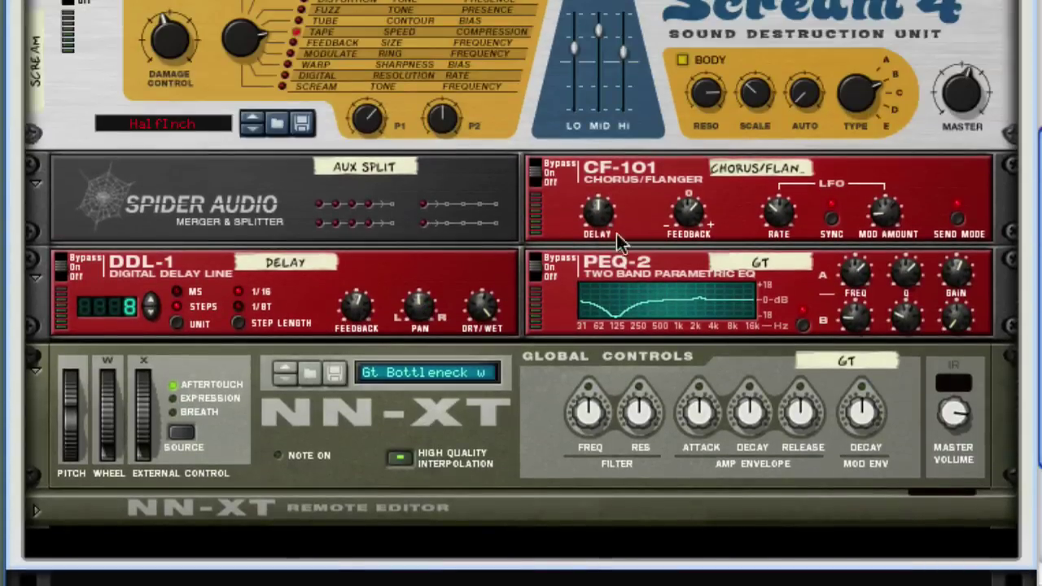
scroll(551, 231, up, 2)
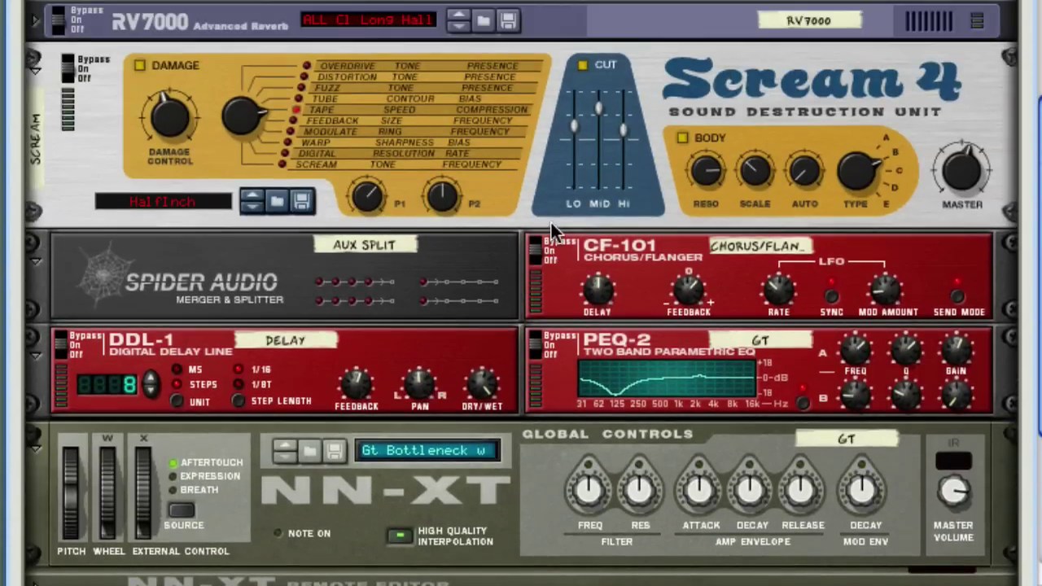
scroll(551, 224, down, 5)
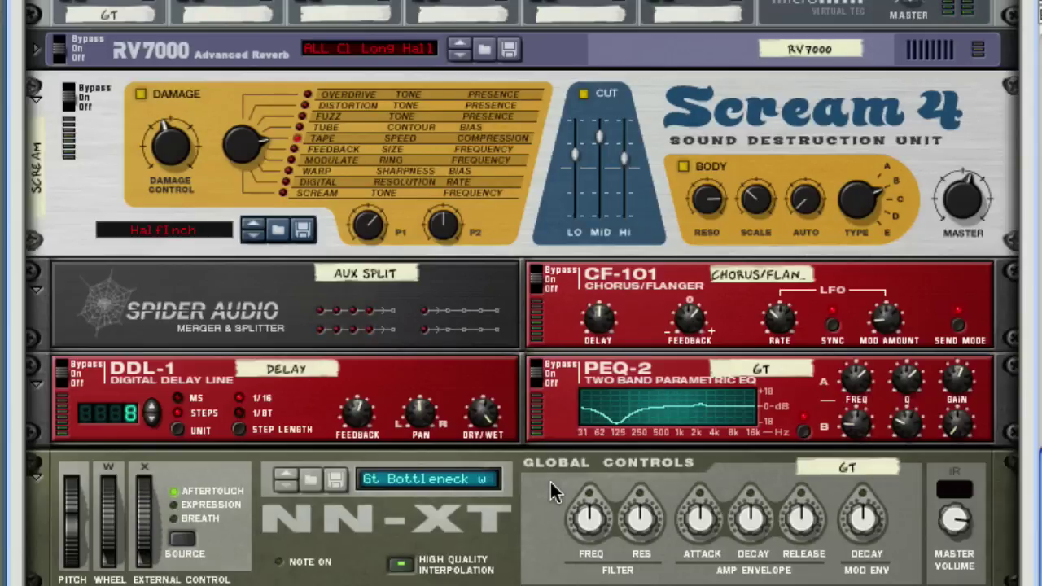
scroll(549, 479, up, 10)
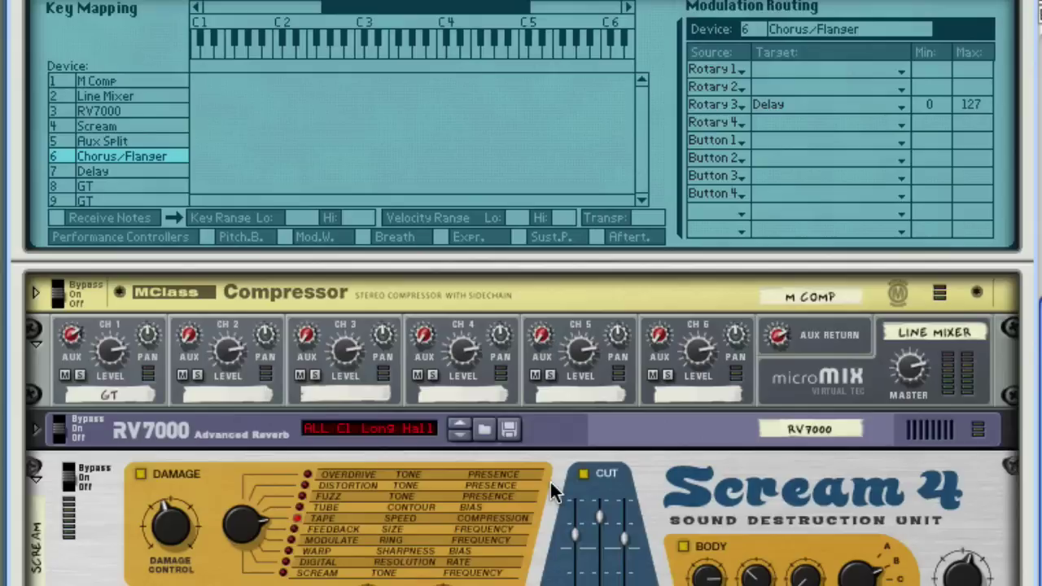
scroll(551, 485, down, 10)
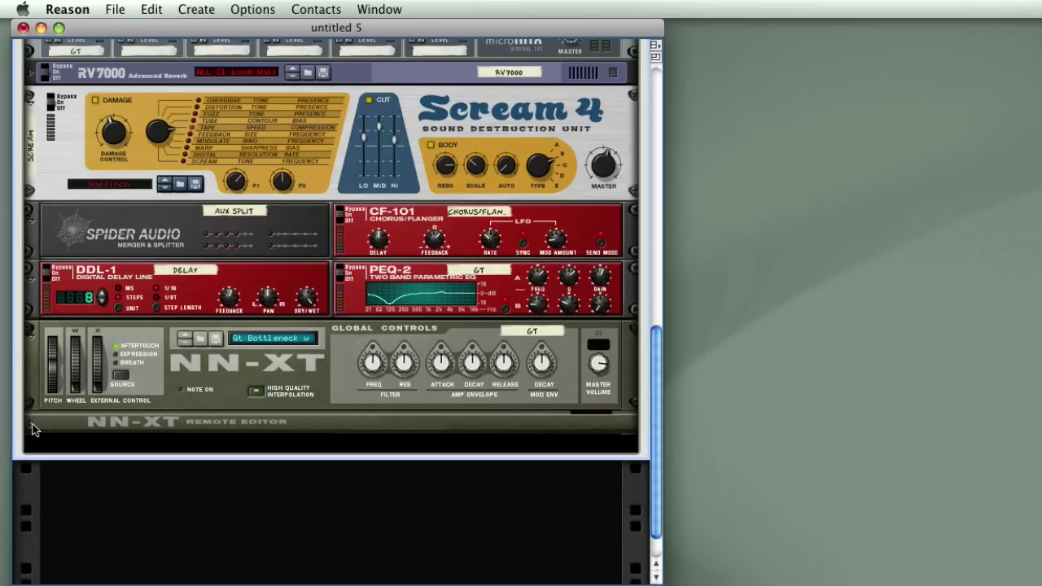
click(31, 425)
scroll(218, 419, up, 3)
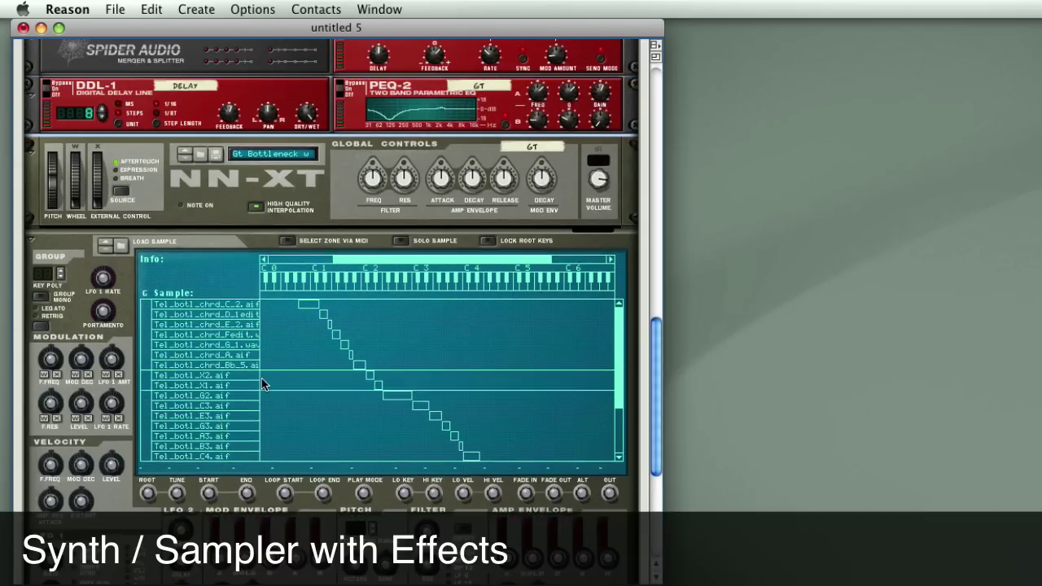
scroll(262, 383, up, 5)
scroll(263, 383, up, 1)
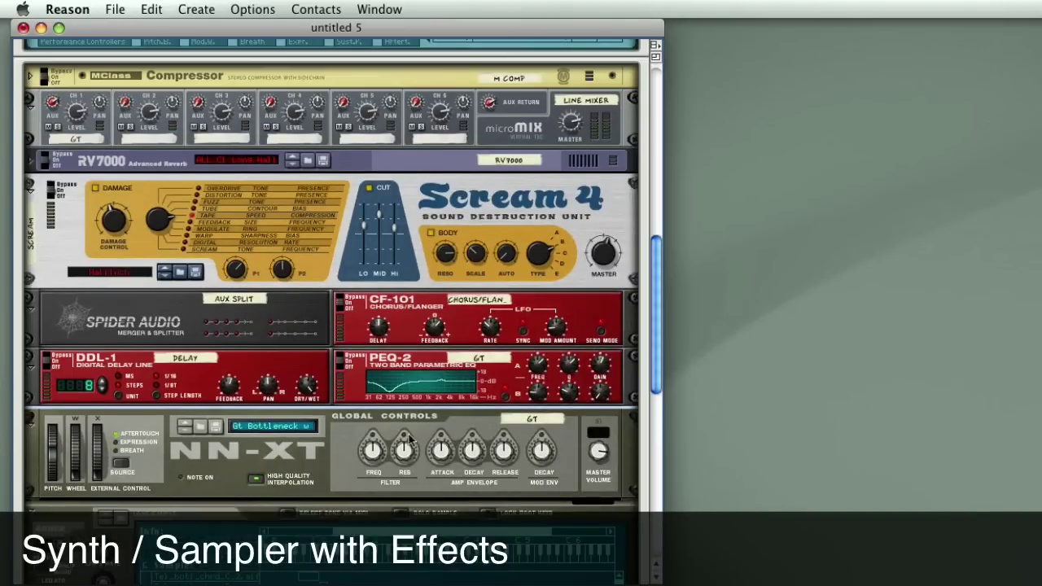
scroll(175, 326, up, 7)
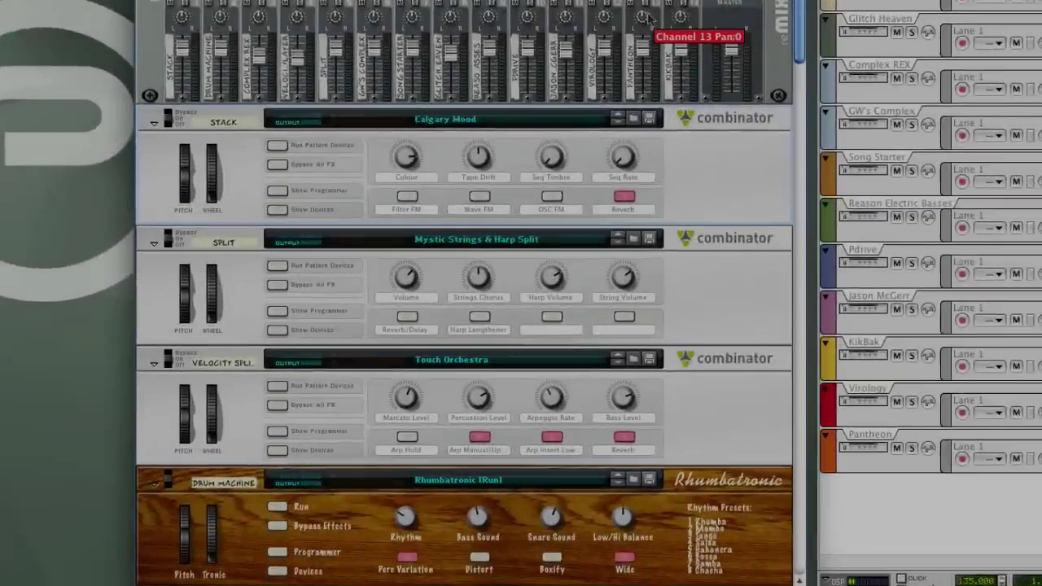
Scroll through the example rack's Combinators and back up to Calgary Mood
scroll(489, 294, down, 17)
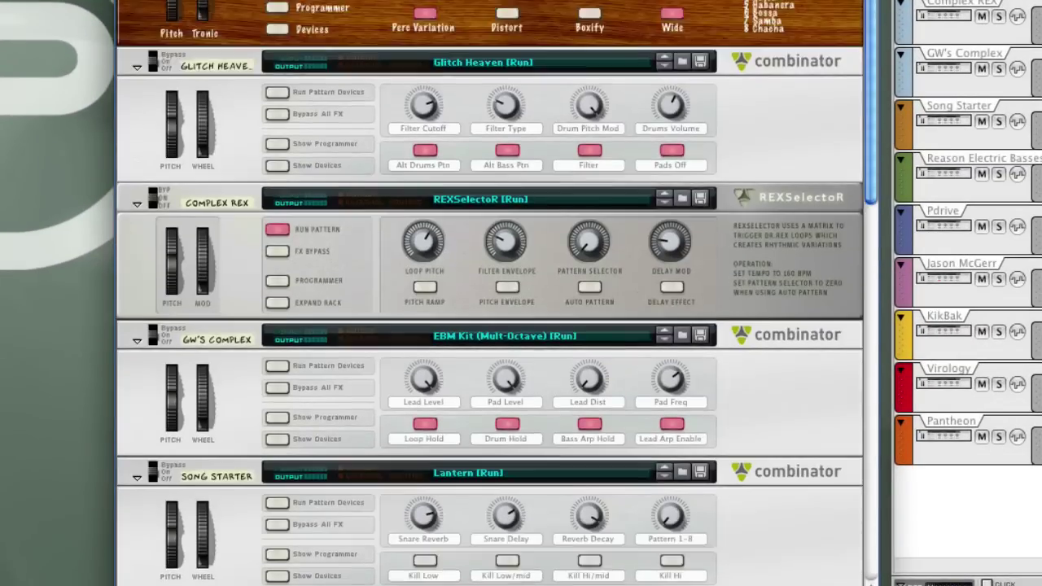
scroll(488, 293, down, 15)
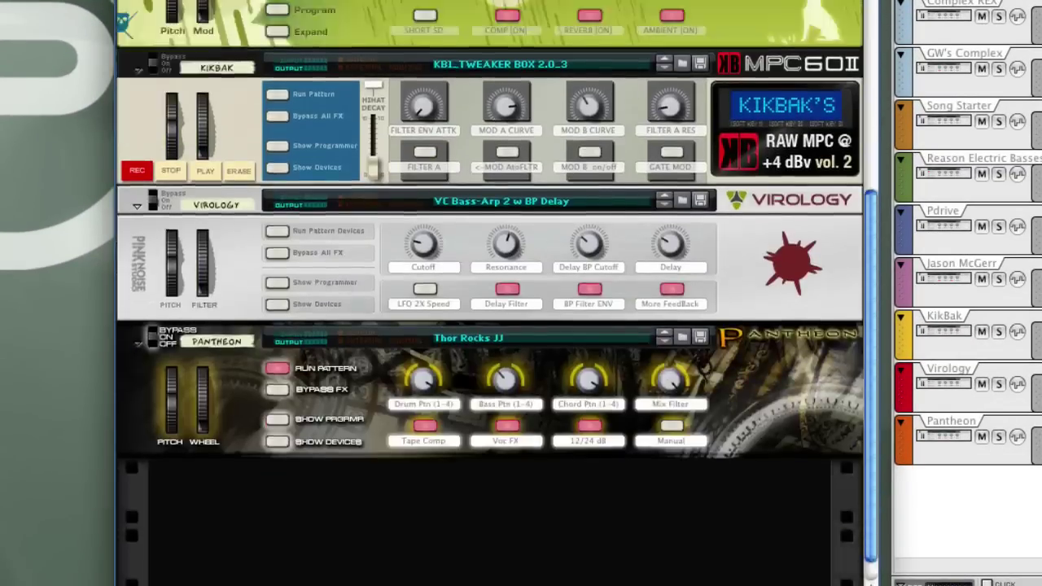
scroll(489, 294, up, 10)
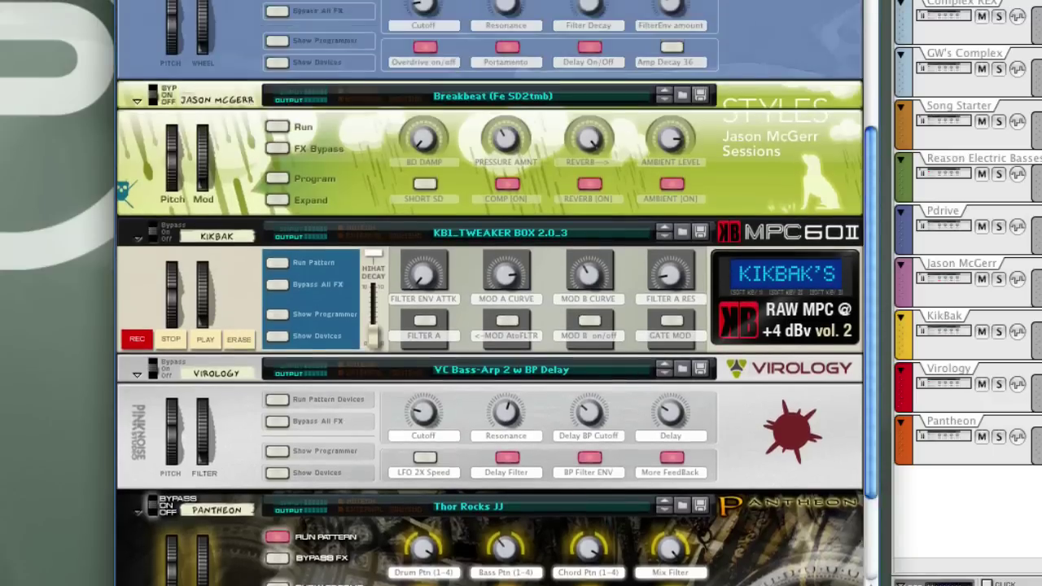
scroll(488, 293, up, 10)
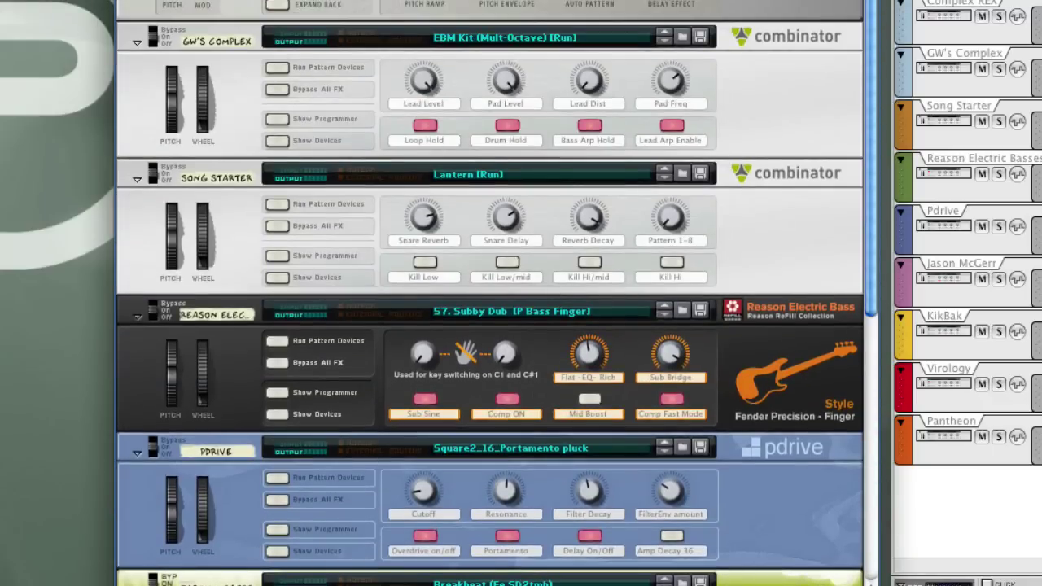
scroll(488, 294, up, 8)
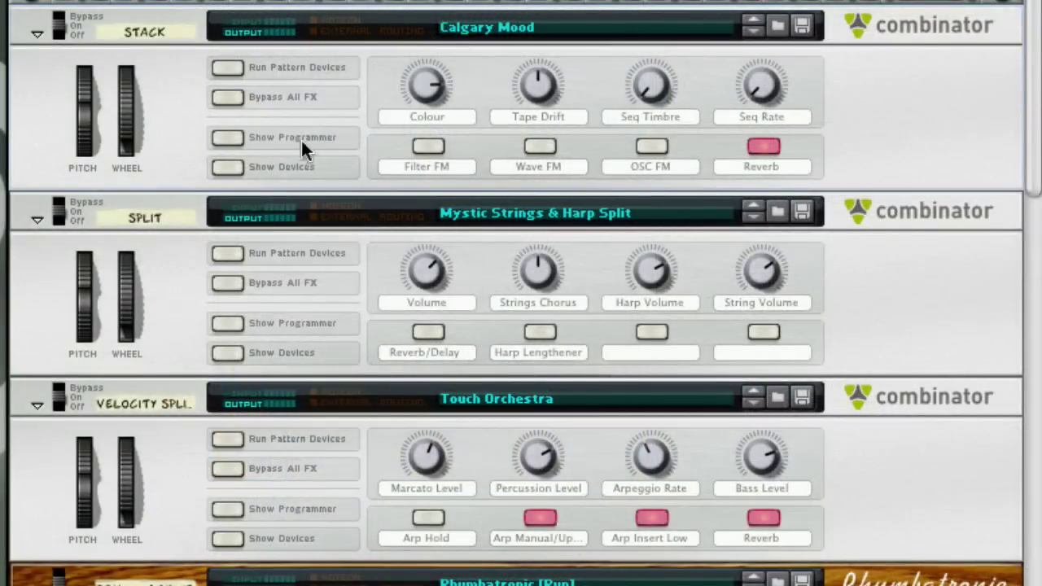
Reveal Calgary Mood's inner devices and adjust the stack's Colour amount
click(227, 166)
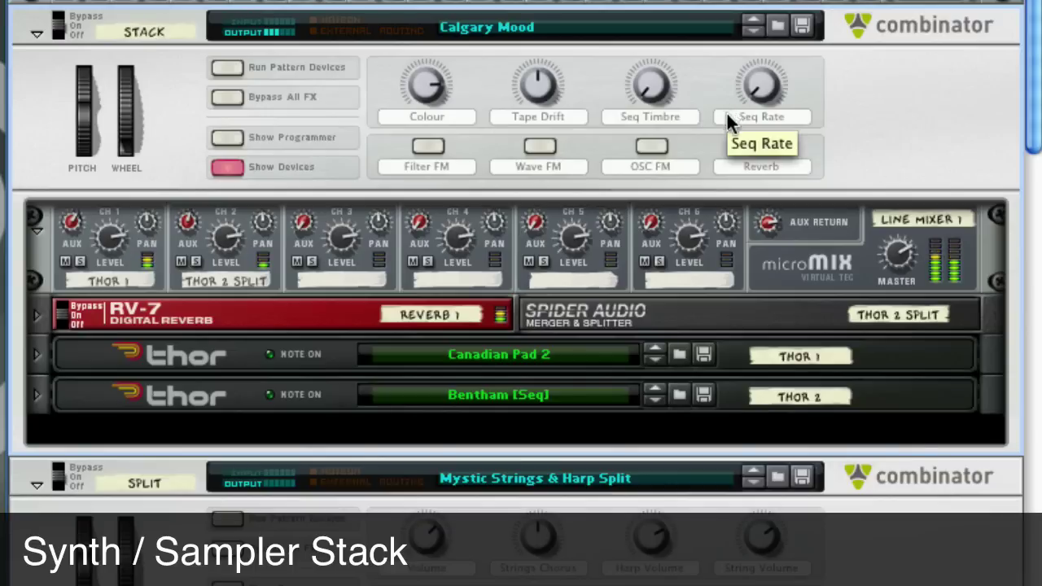
click(763, 146)
mouse_move(432, 93)
mouse_down()
mouse_move(416, 102)
mouse_move(419, 147)
mouse_move(413, 94)
mouse_up()
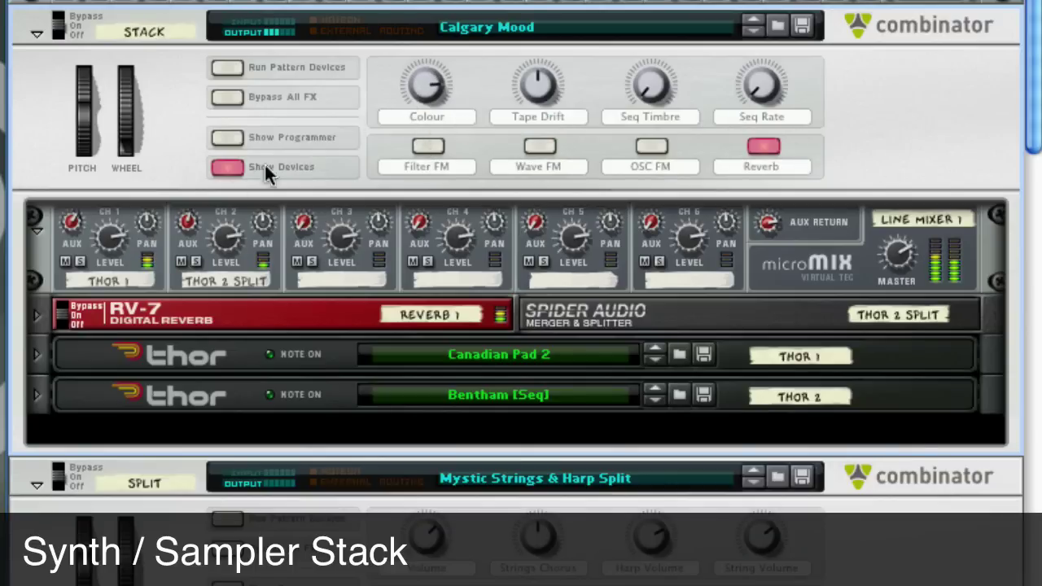
Solo the Thor 1 and Thor 2 Split channels in turn, then unsolo to hear the whole stack
click(79, 261)
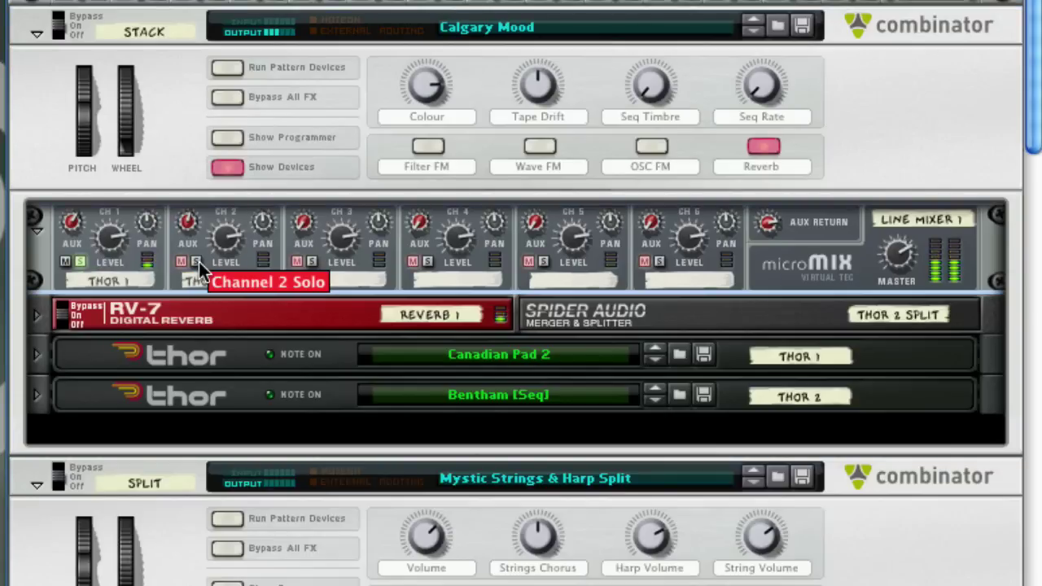
click(199, 261)
click(79, 262)
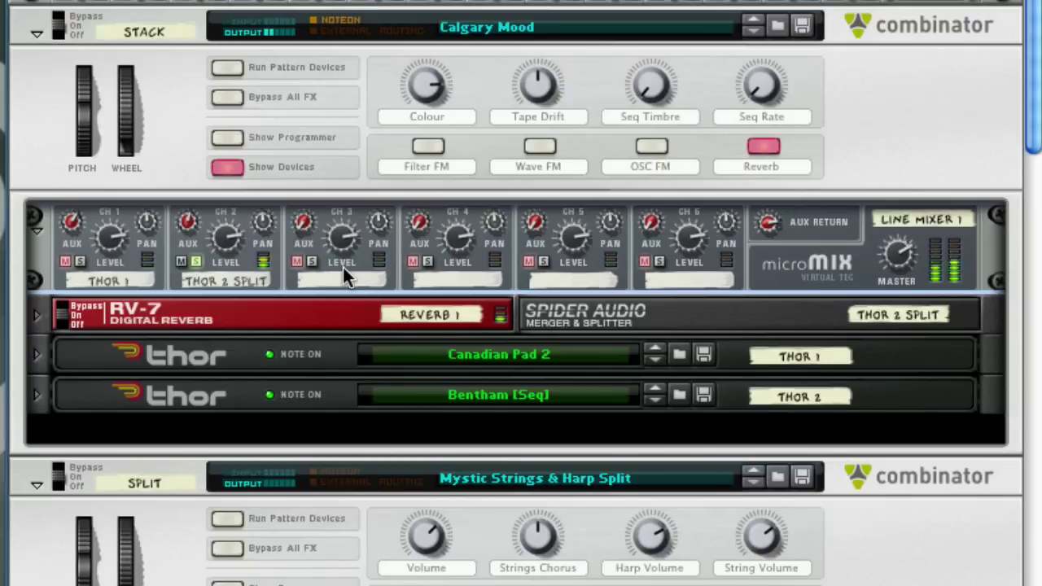
click(197, 261)
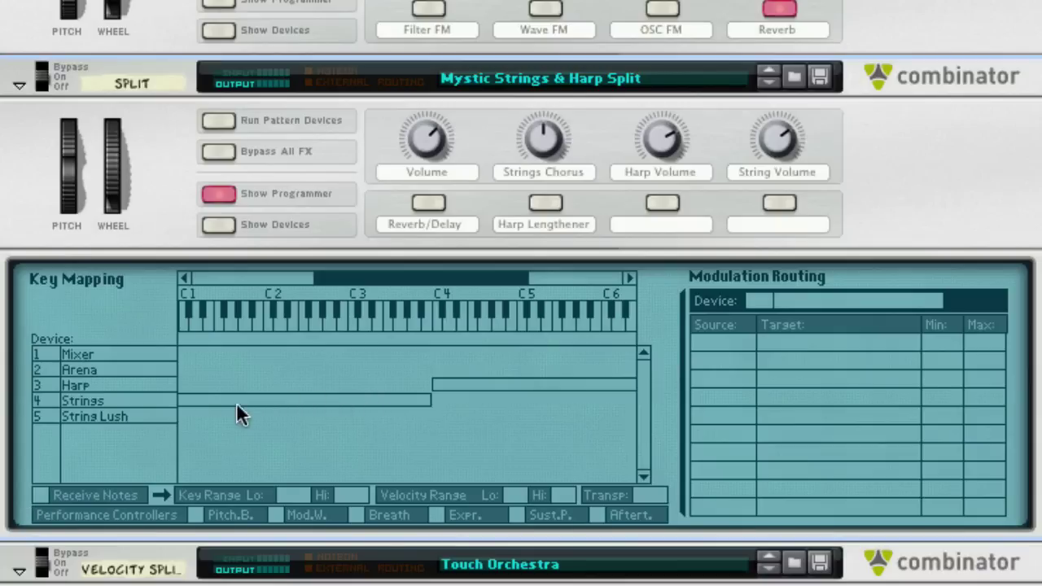
Inspect the Strings (C-2–B3) and Harp (C4–G8) key ranges in the Split programmer
click(318, 409)
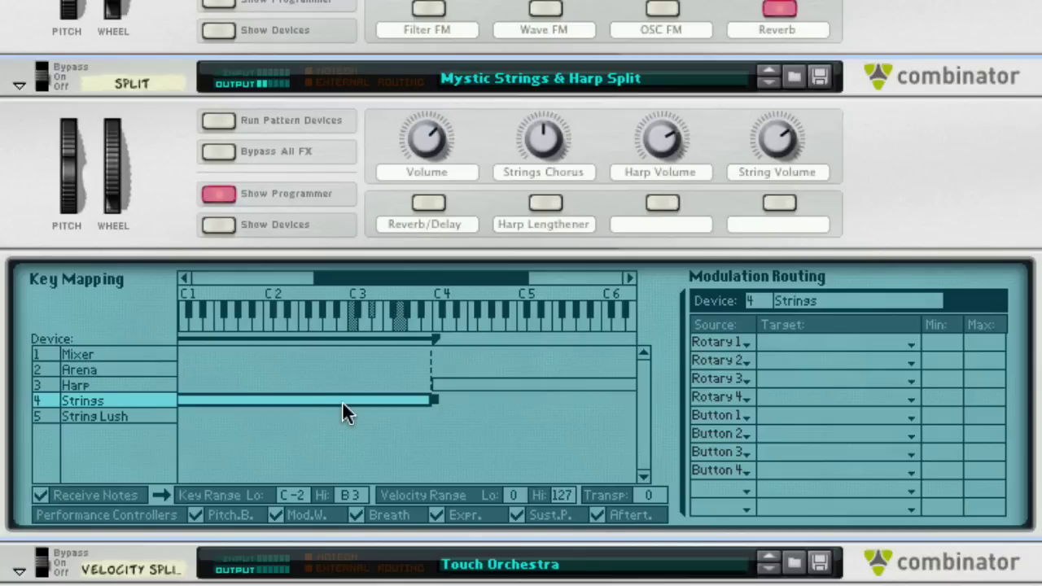
click(501, 382)
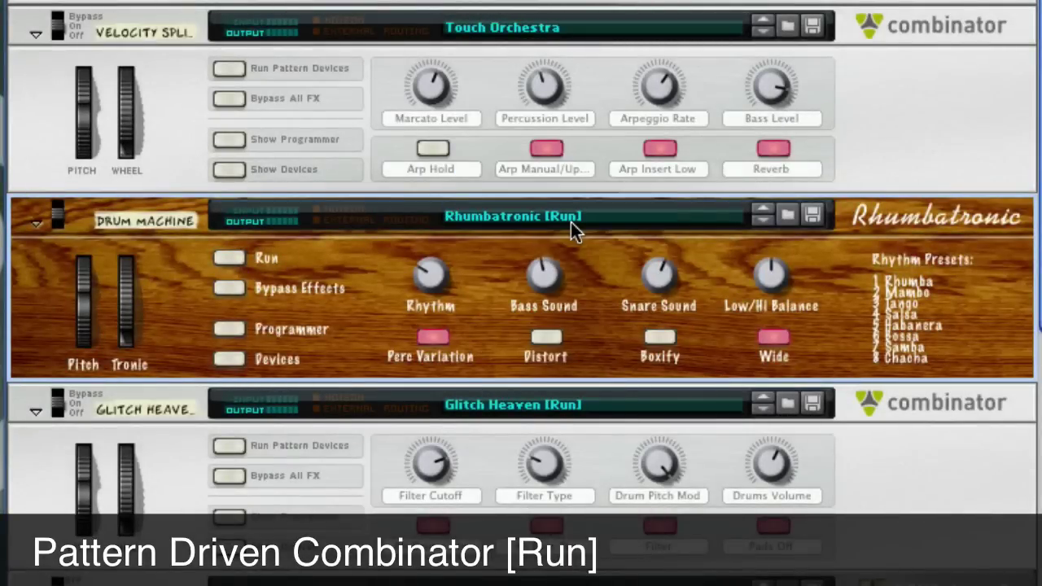
Run Rhumbatronic's pattern, vary Rhythm, Bass Sound and Snare Sound, leave Rhythm at 81, then stop it
click(231, 259)
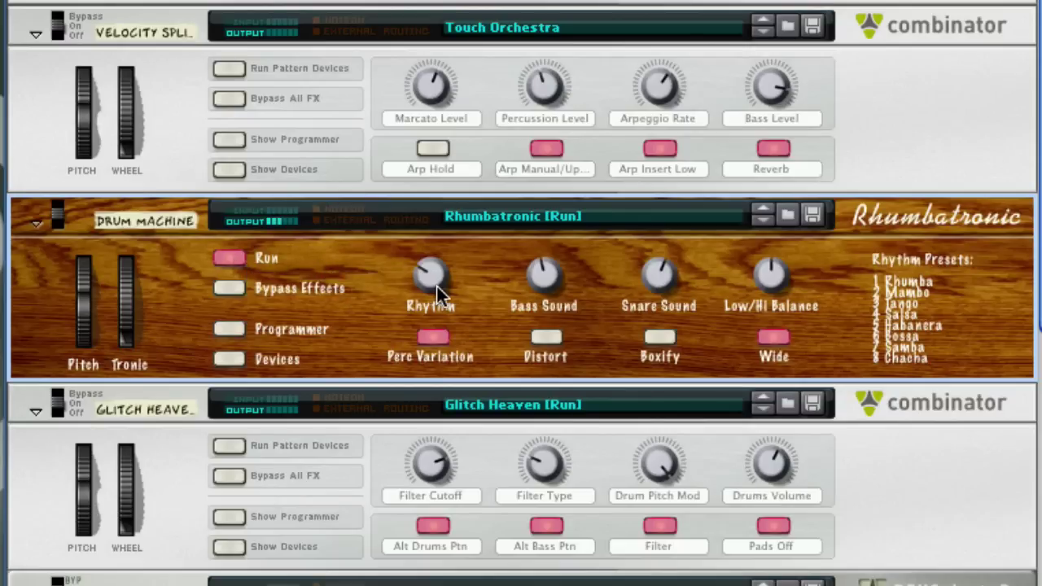
drag(434, 282, 492, 322)
drag(541, 282, 543, 249)
drag(452, 265, 444, 207)
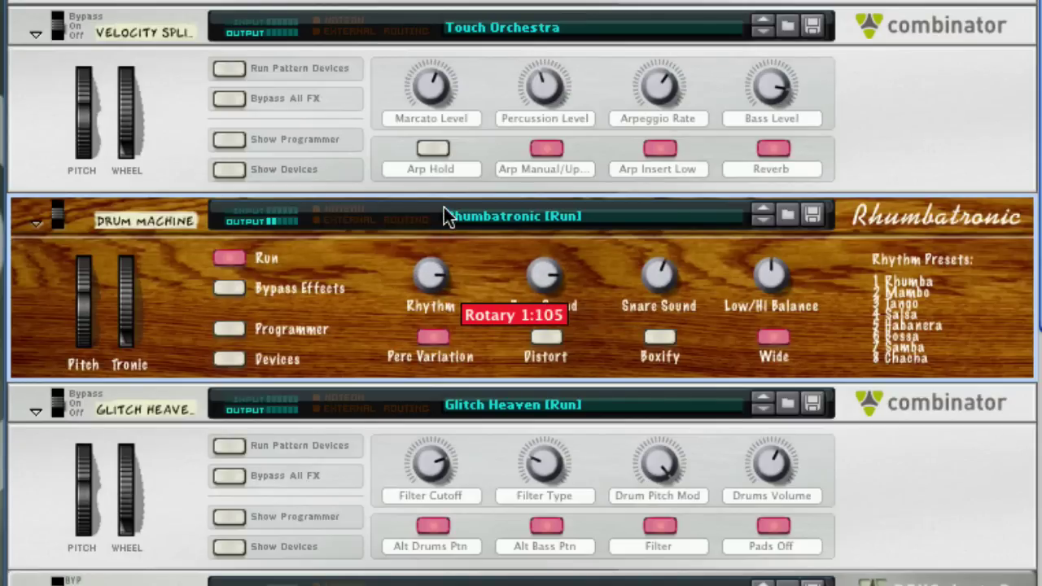
drag(646, 281, 650, 261)
drag(438, 278, 438, 296)
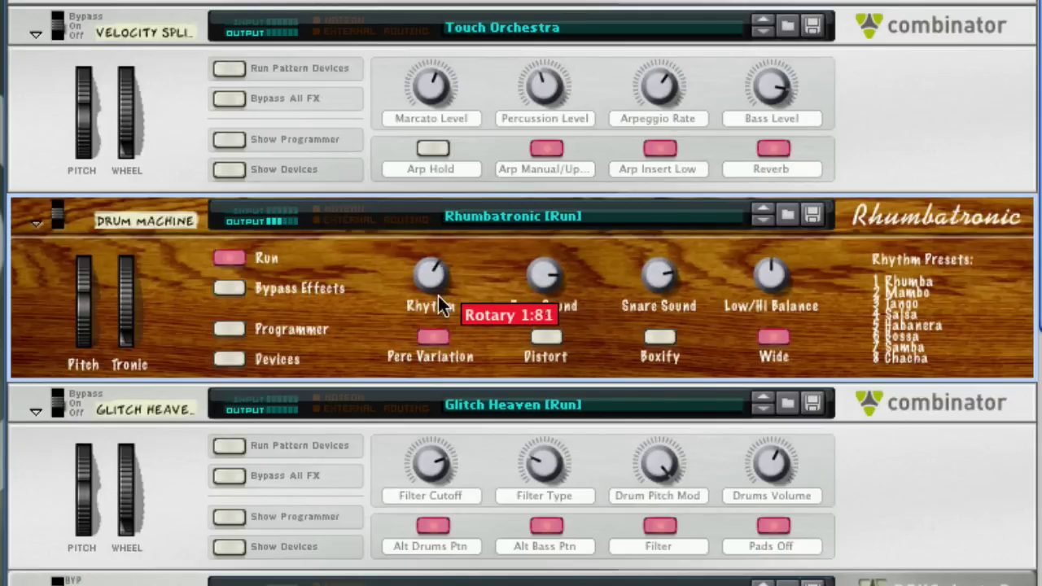
click(239, 257)
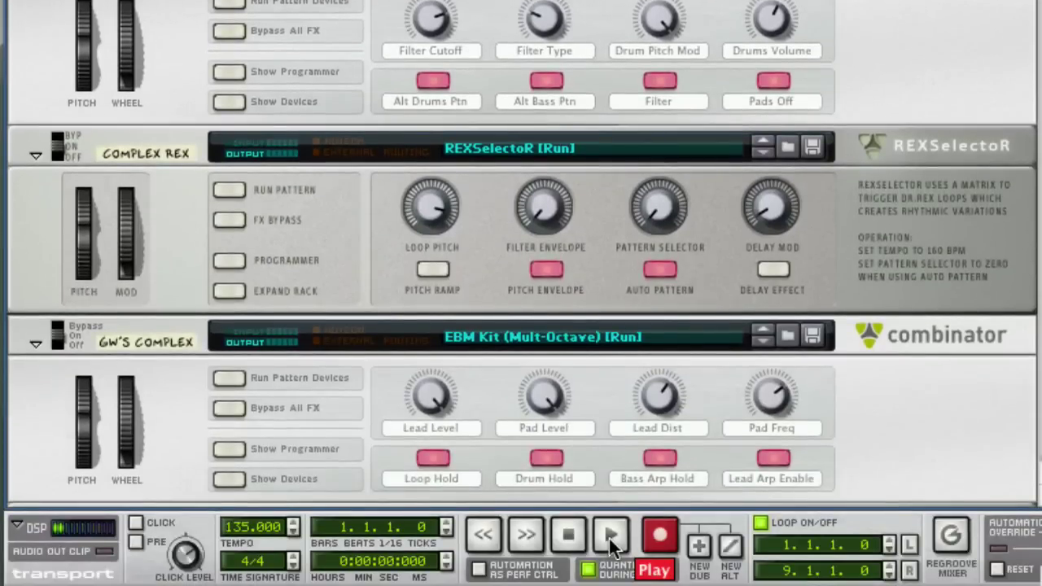
Start song playback and unfold Rhumbatronic's devices down to its Redrum drum machine
click(609, 537)
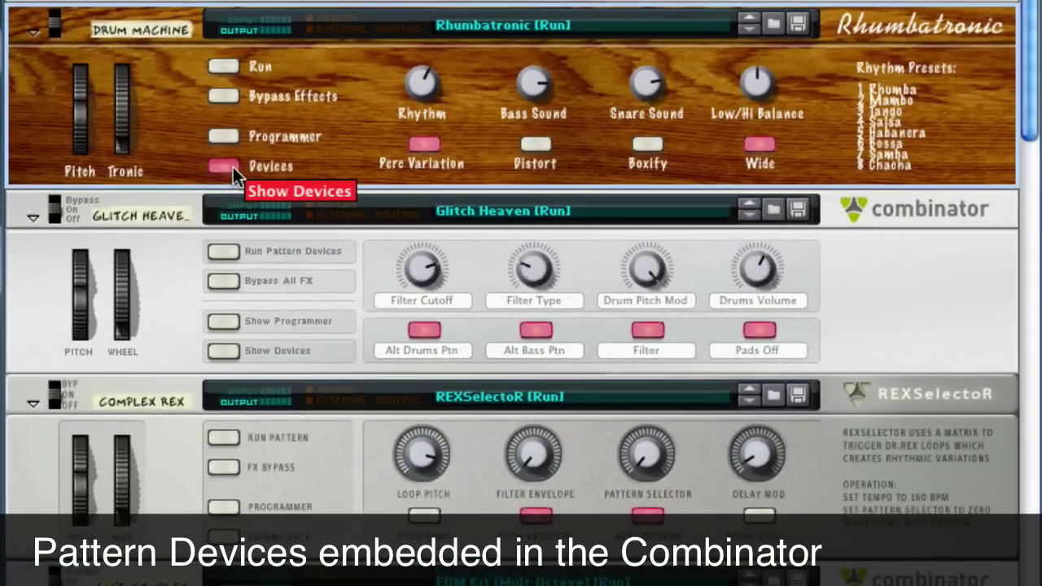
click(225, 166)
scroll(395, 224, down, 10)
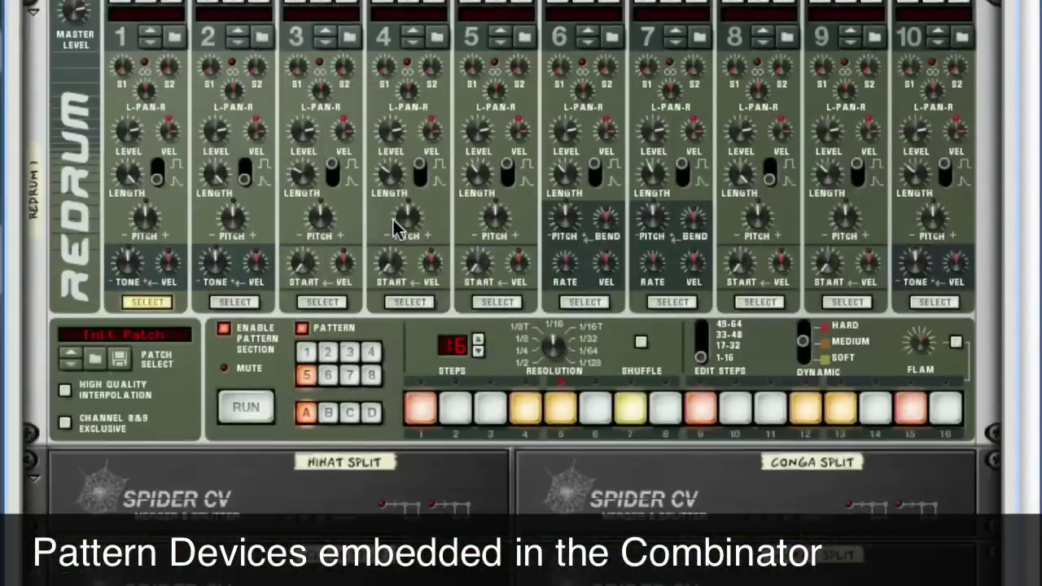
scroll(442, 96, down, 6)
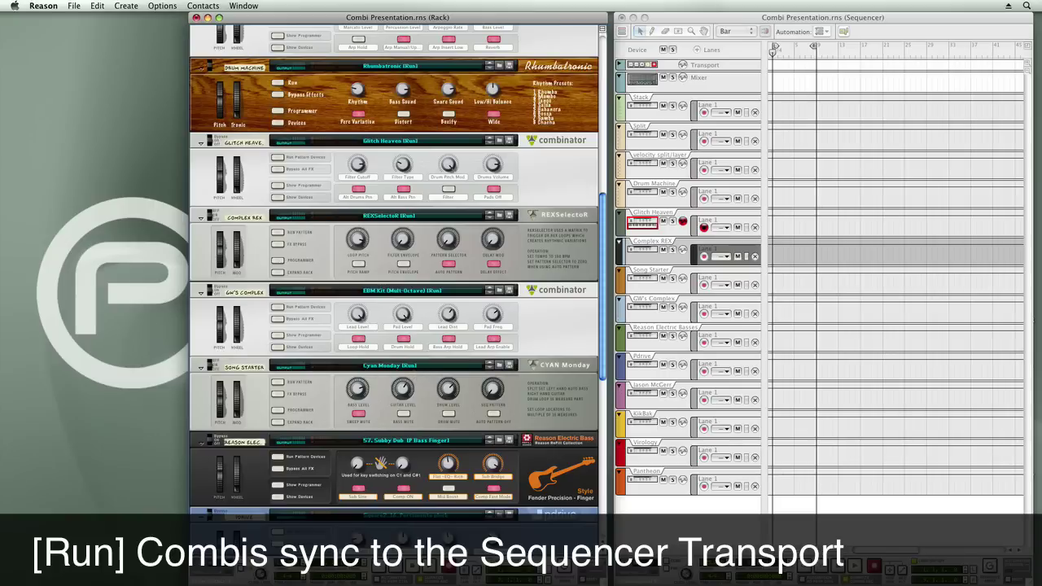
Play the sequence with the spacebar so the Run combis follow the transport, then stop it
key(space)
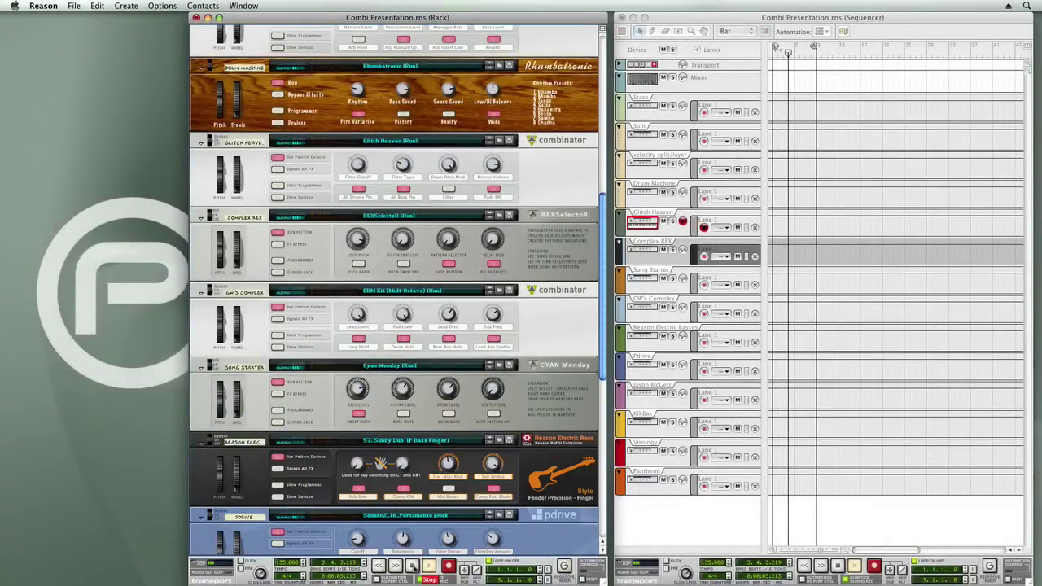
click(413, 565)
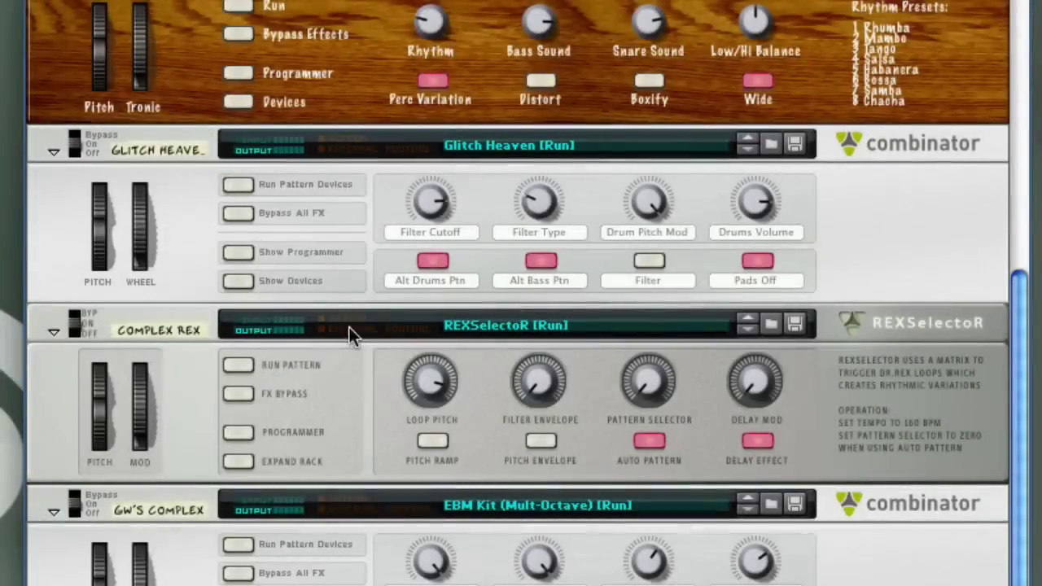
Run Glitch Heaven's pattern devices and unfold its micromix, ECF-42, RV7000, PH-90 and Redrum
click(236, 184)
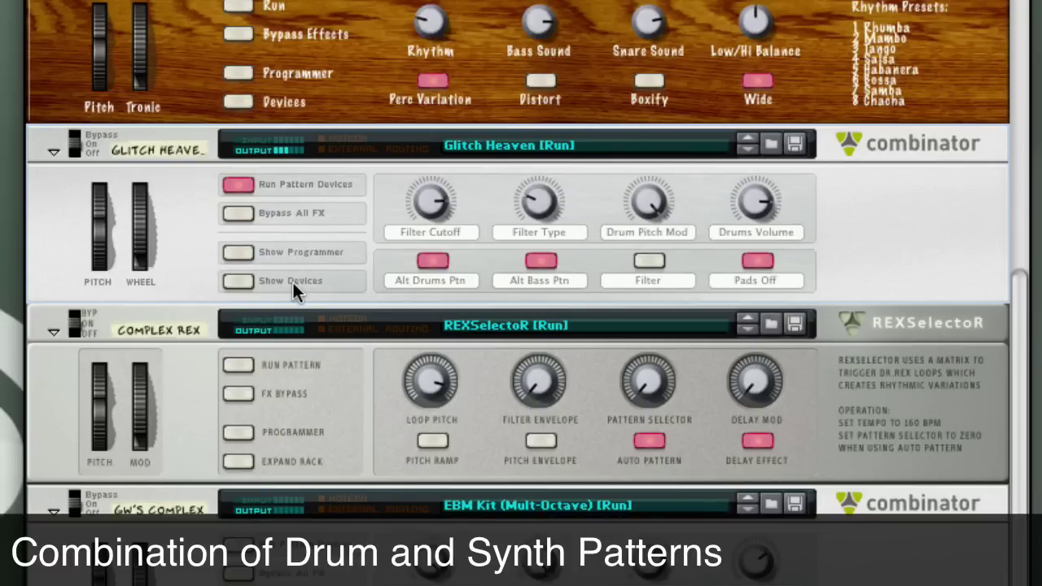
click(233, 279)
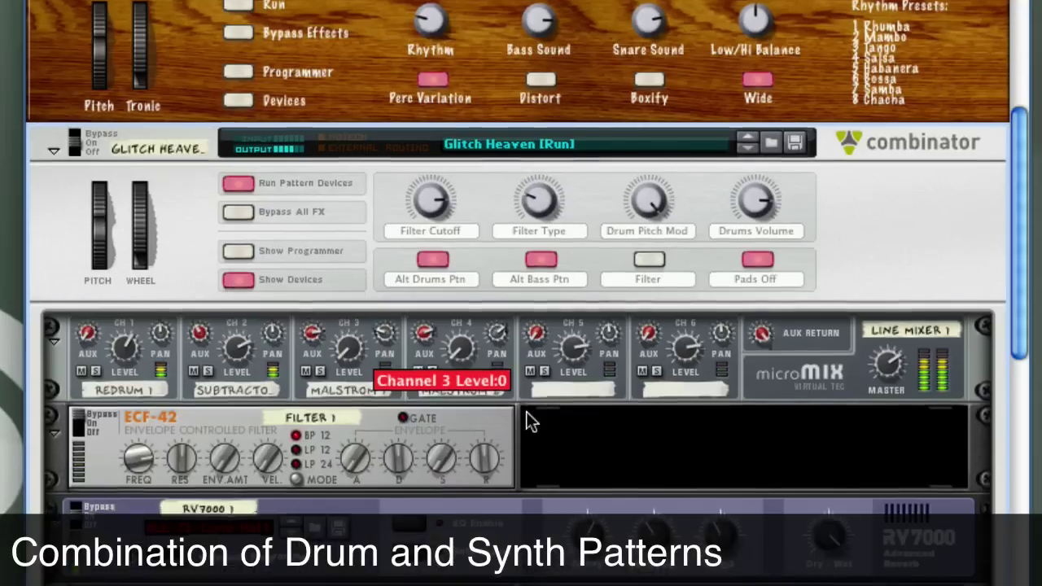
scroll(526, 417, down, 3)
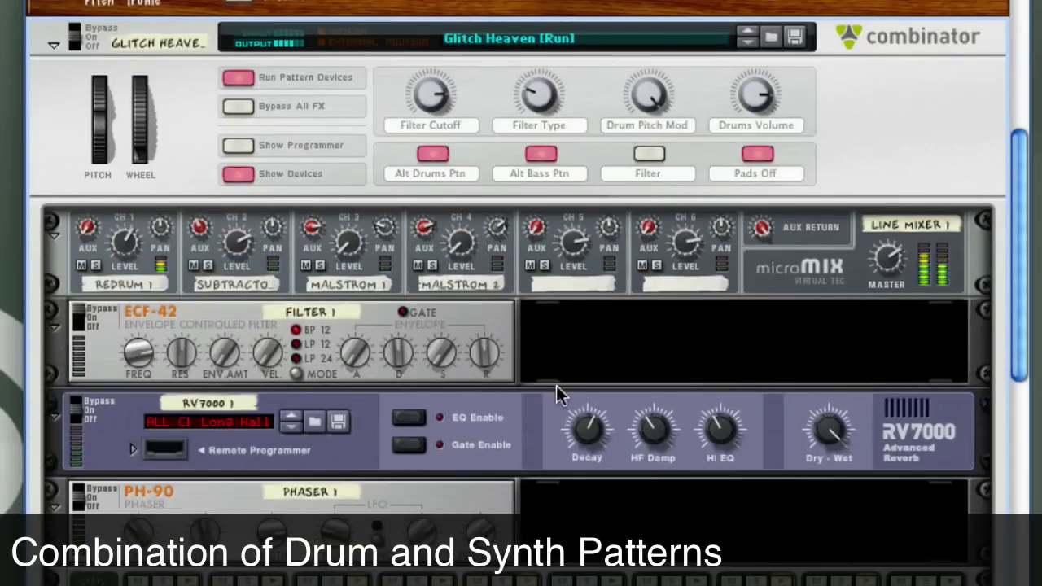
scroll(329, 342, down, 10)
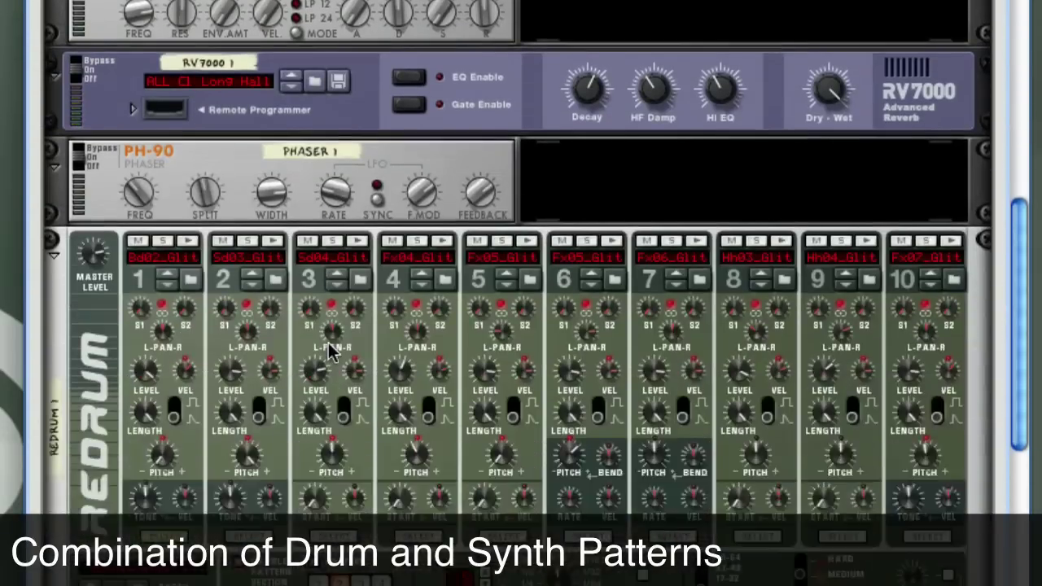
scroll(328, 342, down, 15)
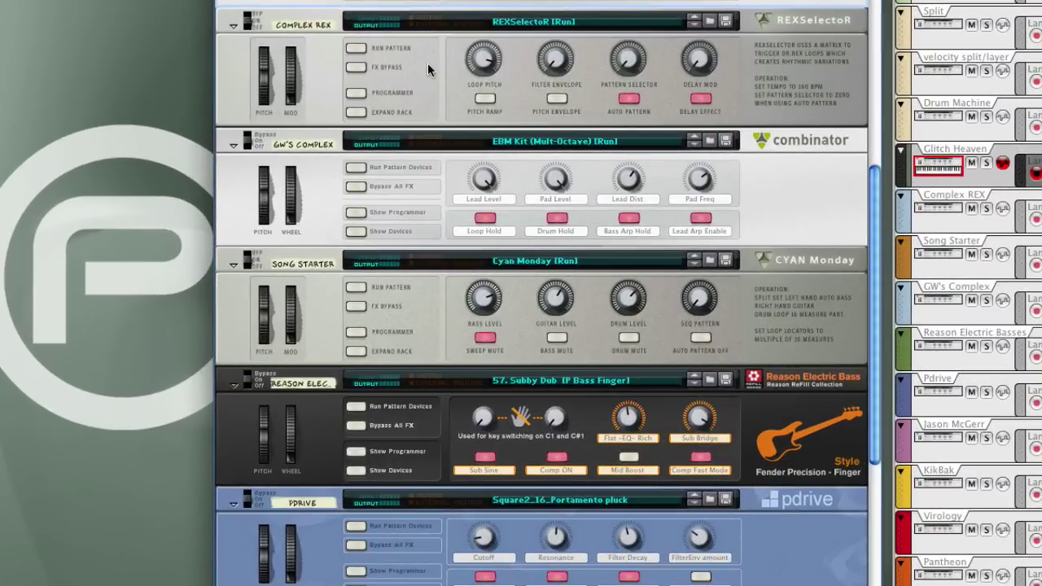
Unfold Complex REX, run its loop pattern, raise the Loop Pitch knob, then fold it away
click(356, 113)
click(356, 48)
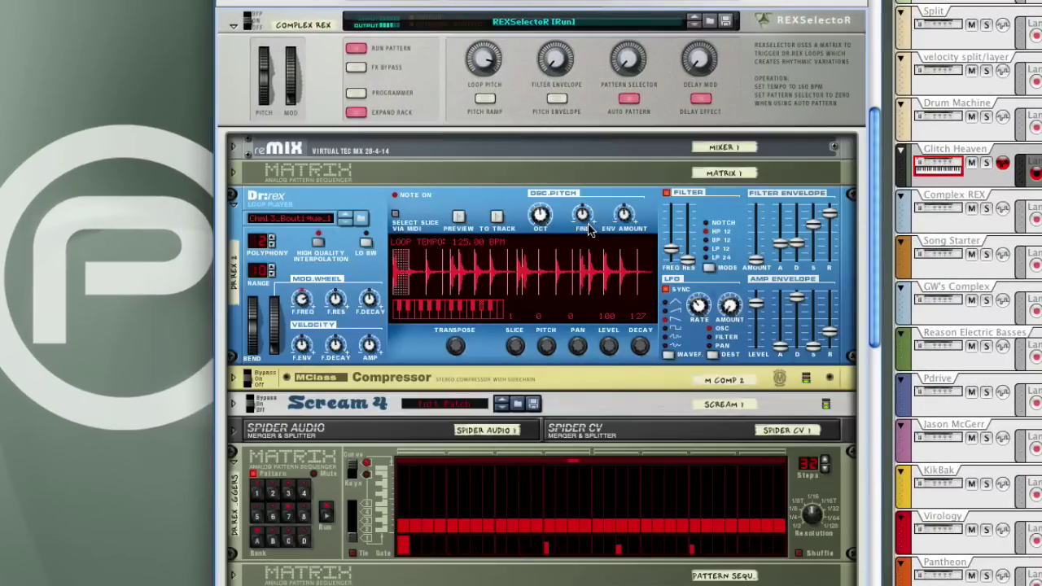
click(396, 215)
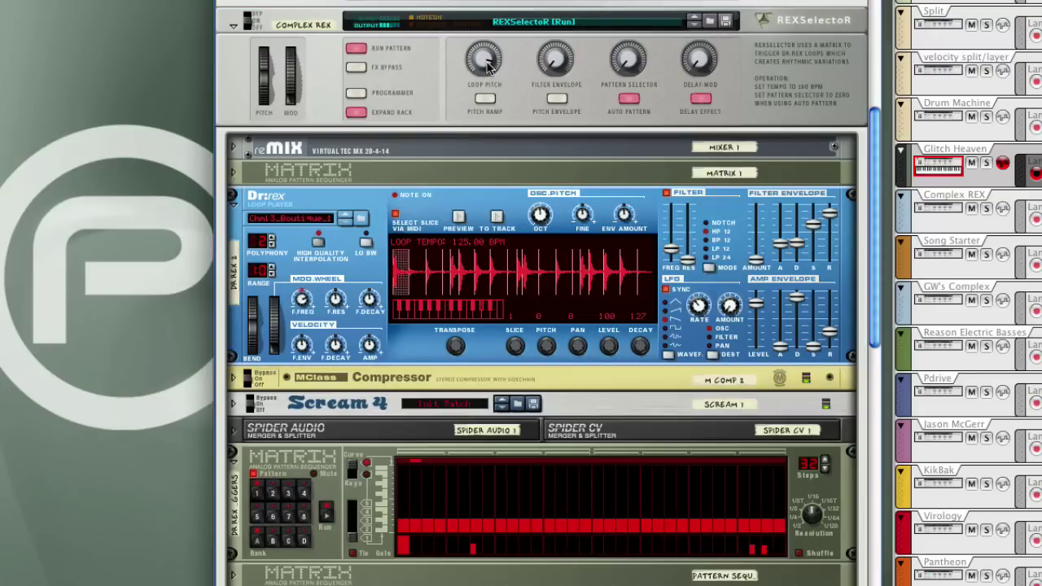
drag(489, 75, 517, 70)
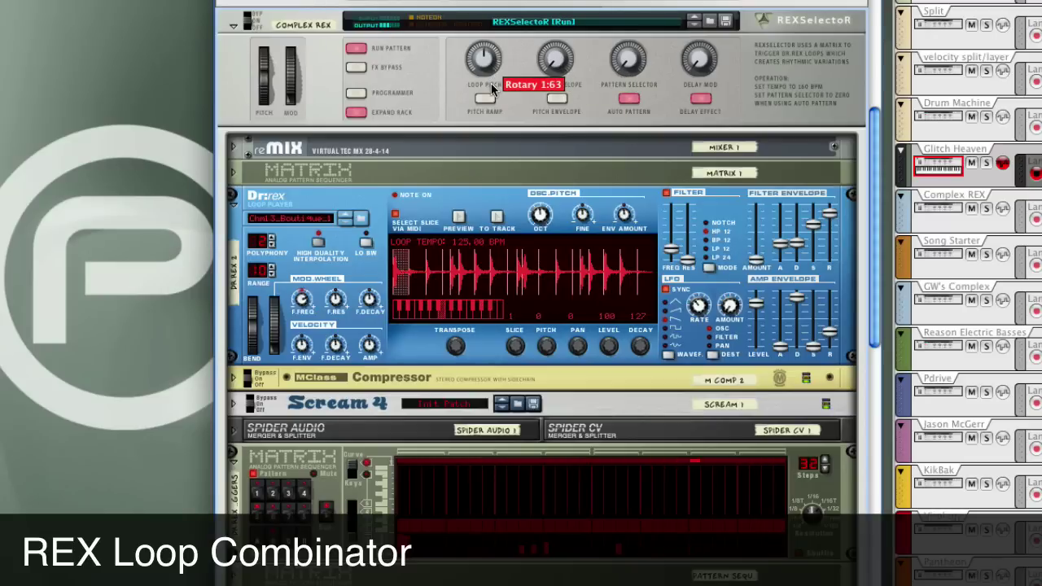
click(356, 112)
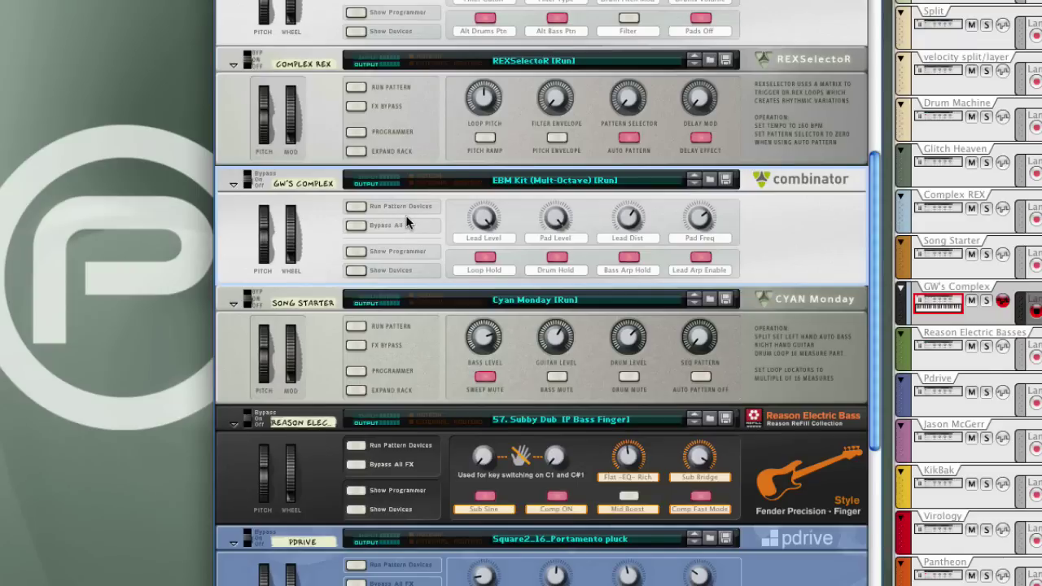
Run GW's Complex pattern devices, show its programmer, and browse its Matrix and RPG-8 devices
click(358, 207)
click(356, 252)
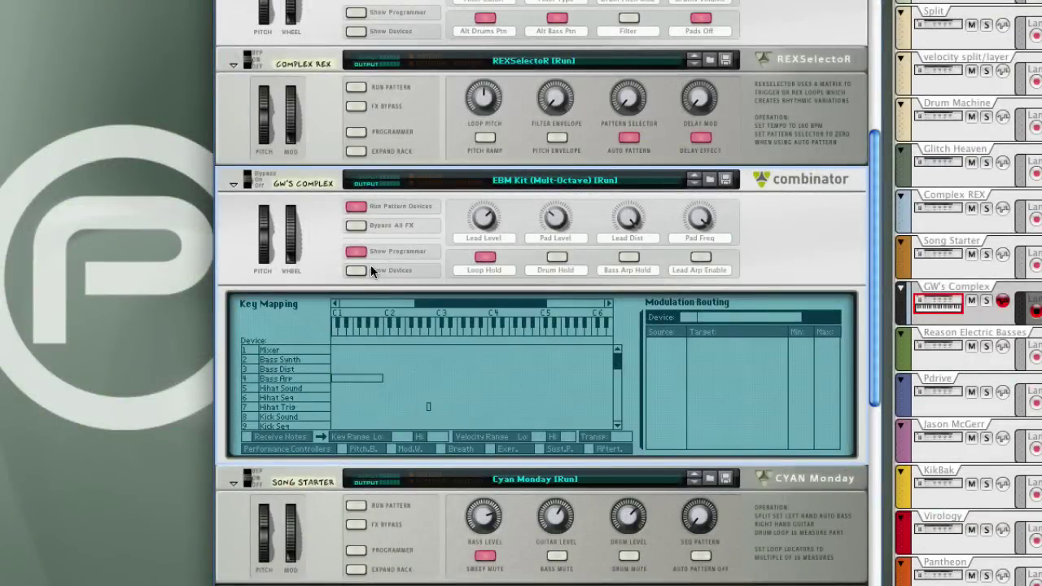
click(355, 272)
scroll(417, 335, down, 10)
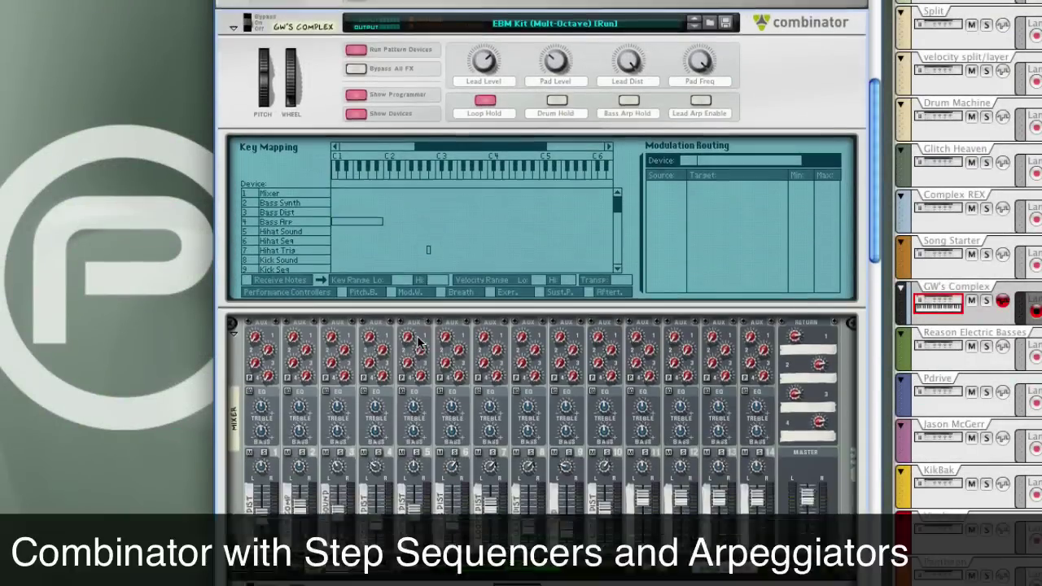
scroll(417, 336, down, 5)
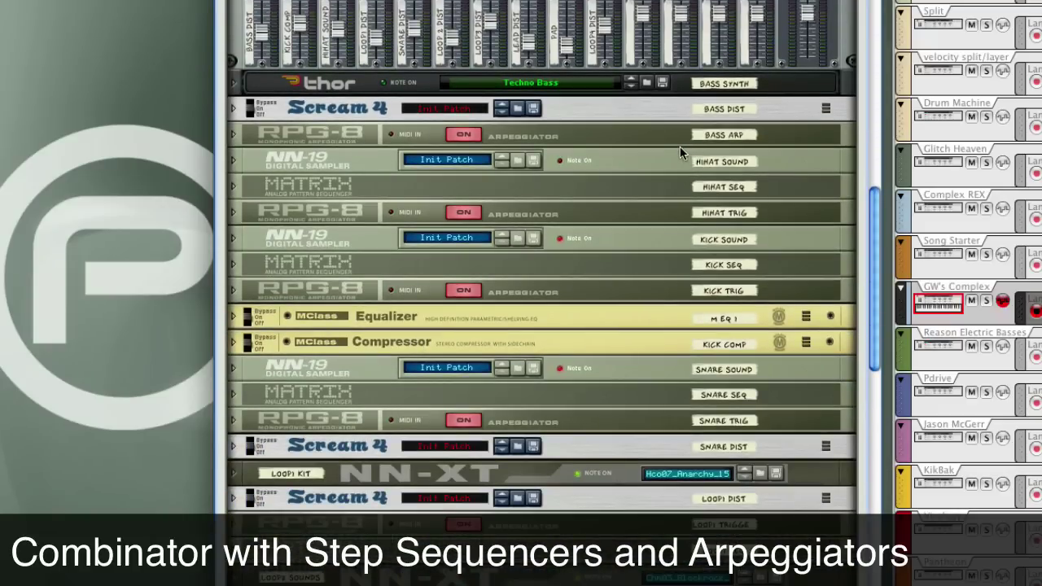
scroll(535, 291, down, 5)
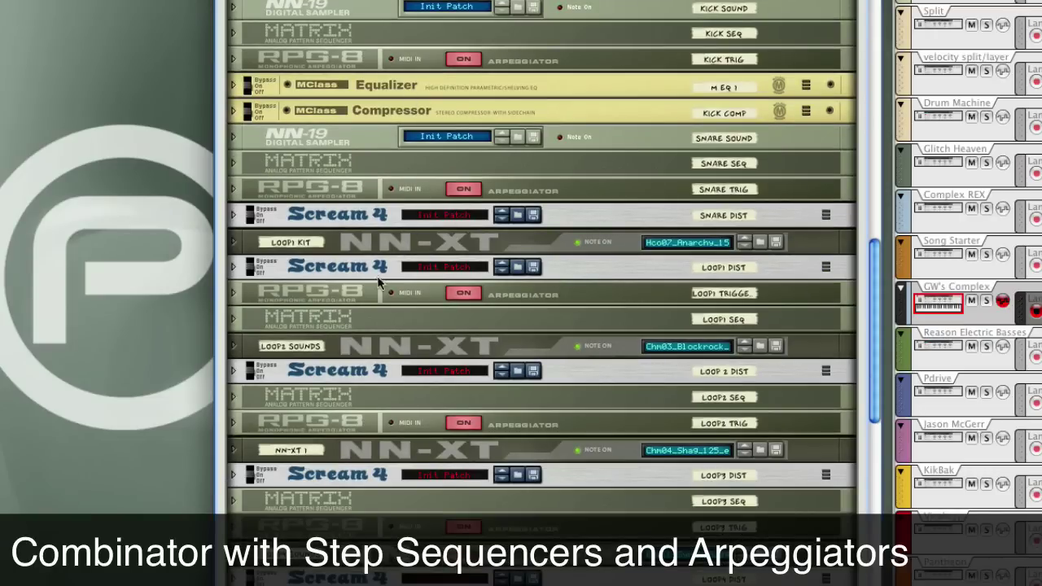
scroll(586, 295, down, 3)
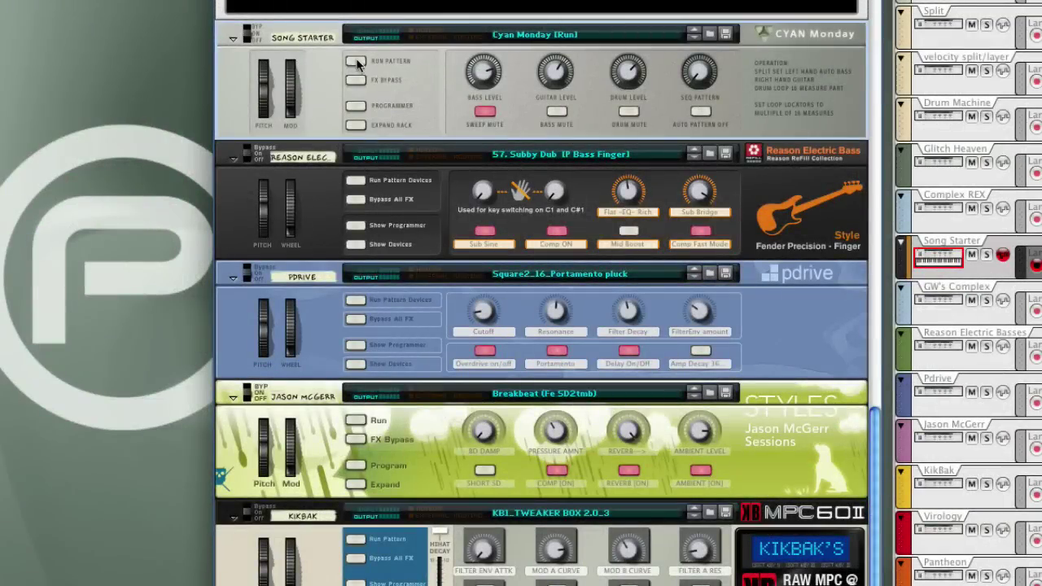
Reveal Song Starter's micromix, RV-7, Subtractors, Matrix, Scream 4 and NN-XT, then run its pattern
click(357, 125)
scroll(387, 156, down, 10)
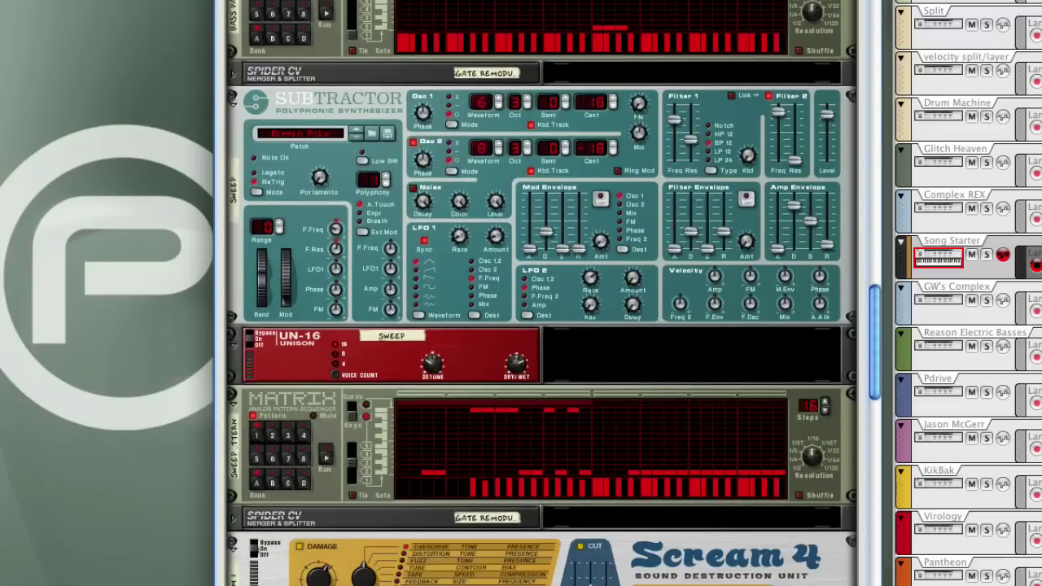
scroll(609, 294, down, 10)
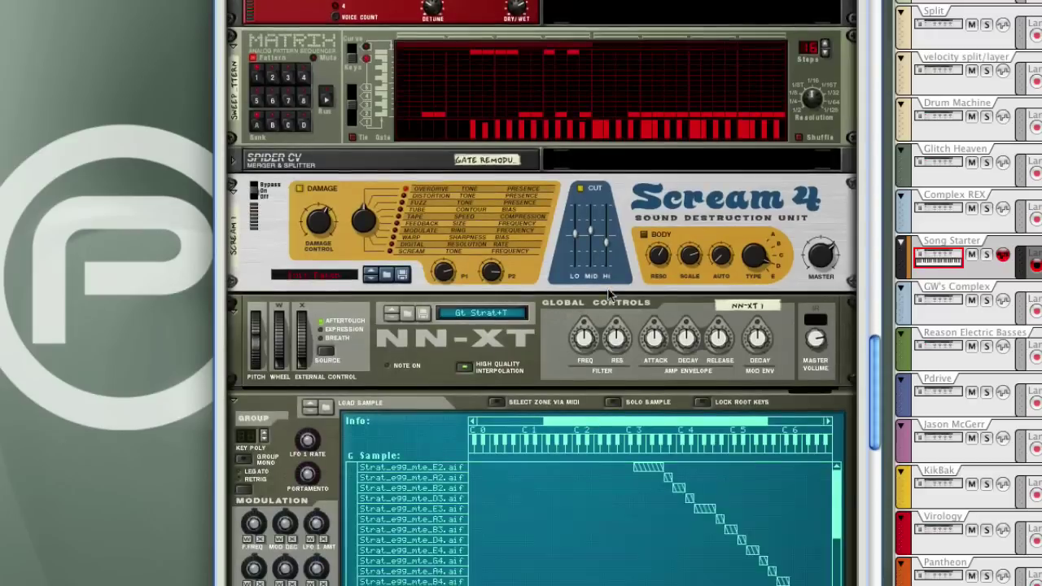
scroll(609, 295, down, 3)
scroll(609, 295, up, 15)
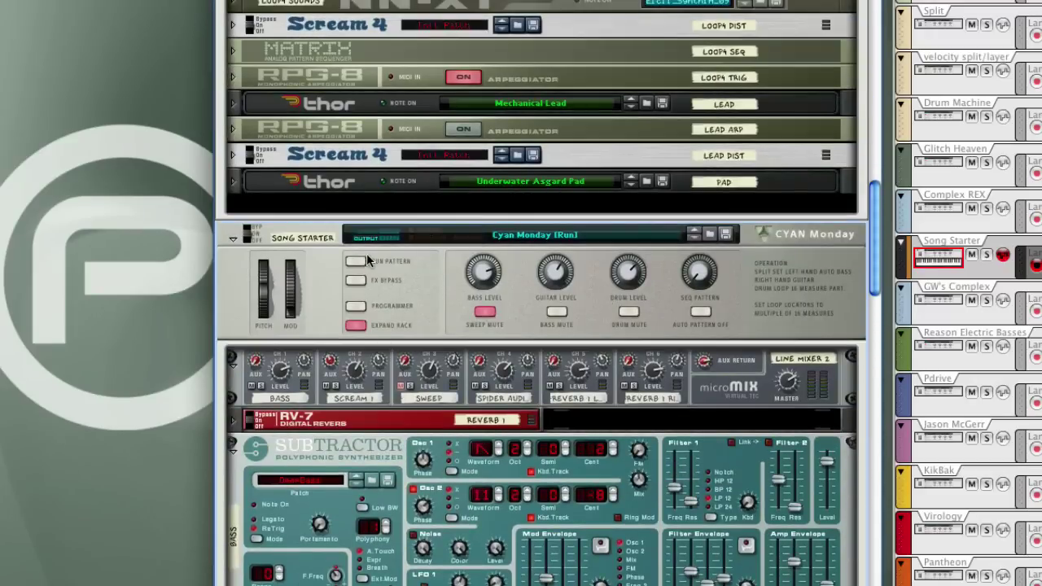
click(351, 263)
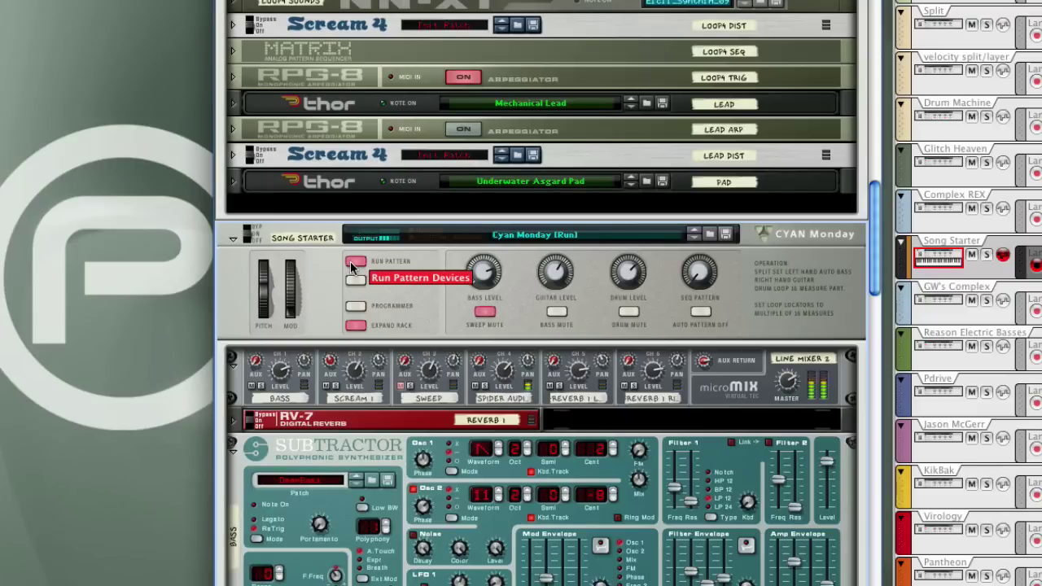